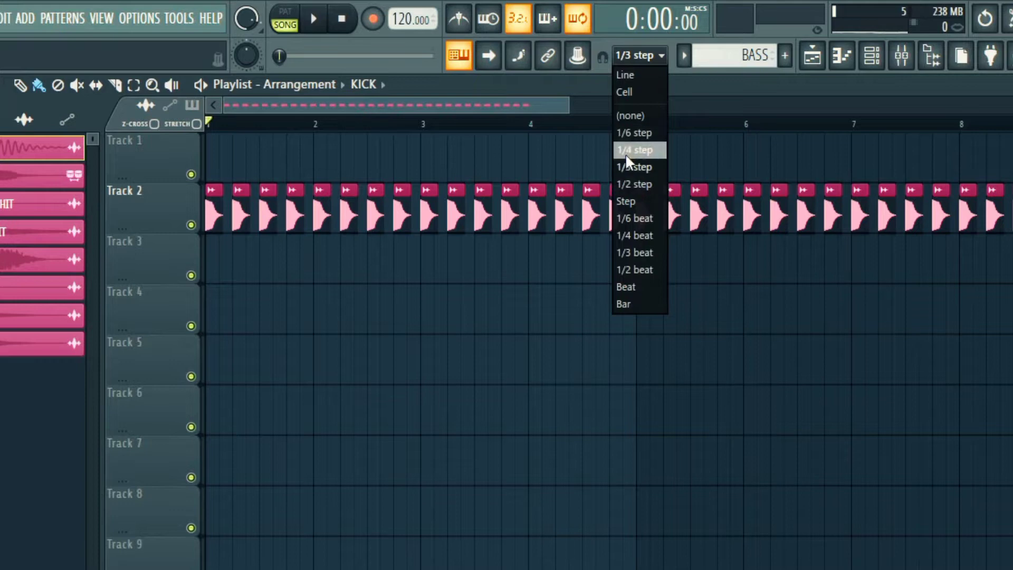
# Step: Set the snap to 1/4 step, fill Track 3 with CLOSED HIT clips on consecutive steps through bar 4, and play the beat from the start
pyautogui.click(627, 152)
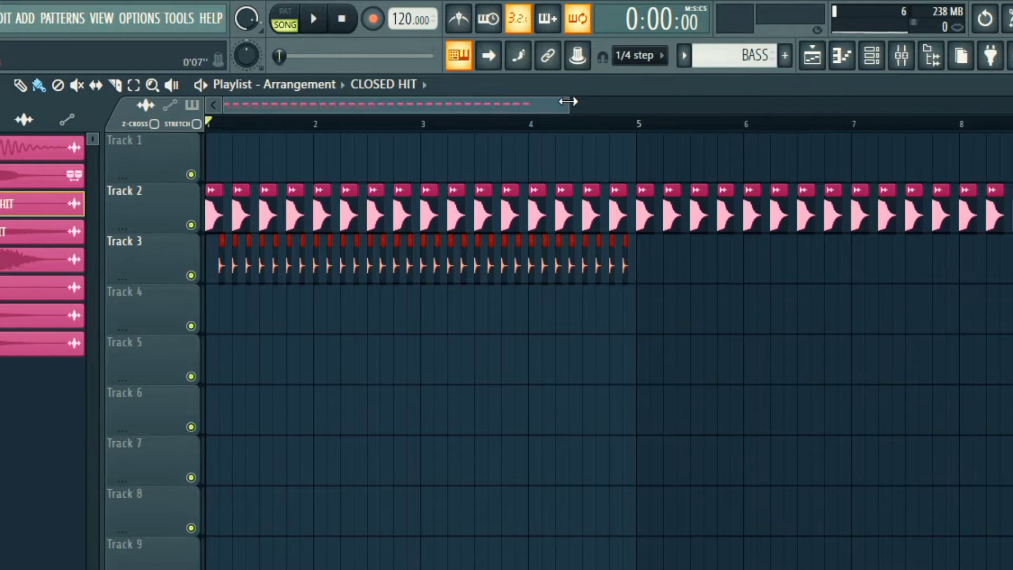
pyautogui.moveTo(568, 102); pyautogui.dragTo(402, 104)
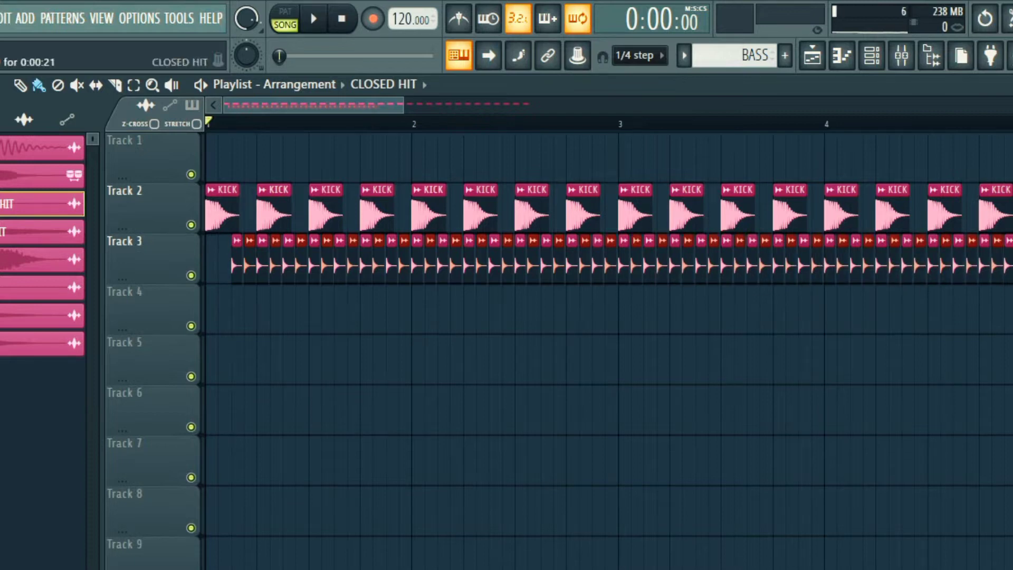
pyautogui.press('space')
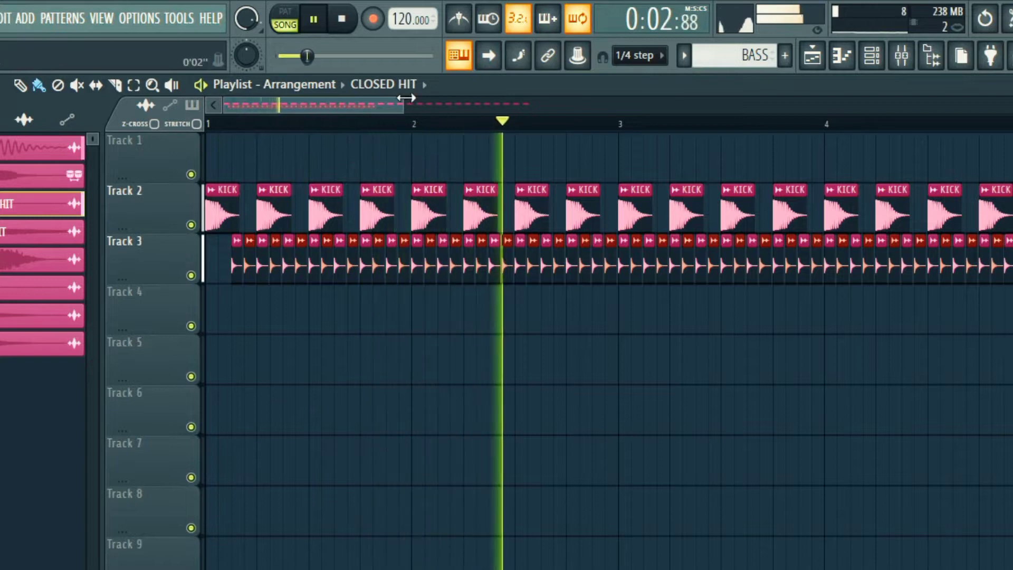
pyautogui.moveTo(403, 105); pyautogui.dragTo(469, 109)
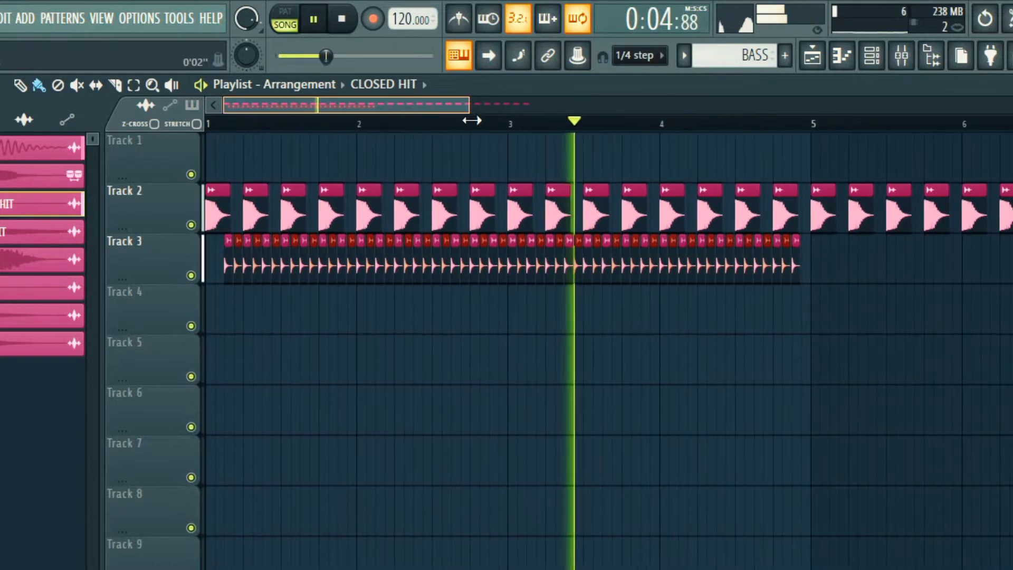
pyautogui.moveTo(222, 266); pyautogui.dragTo(218, 265)
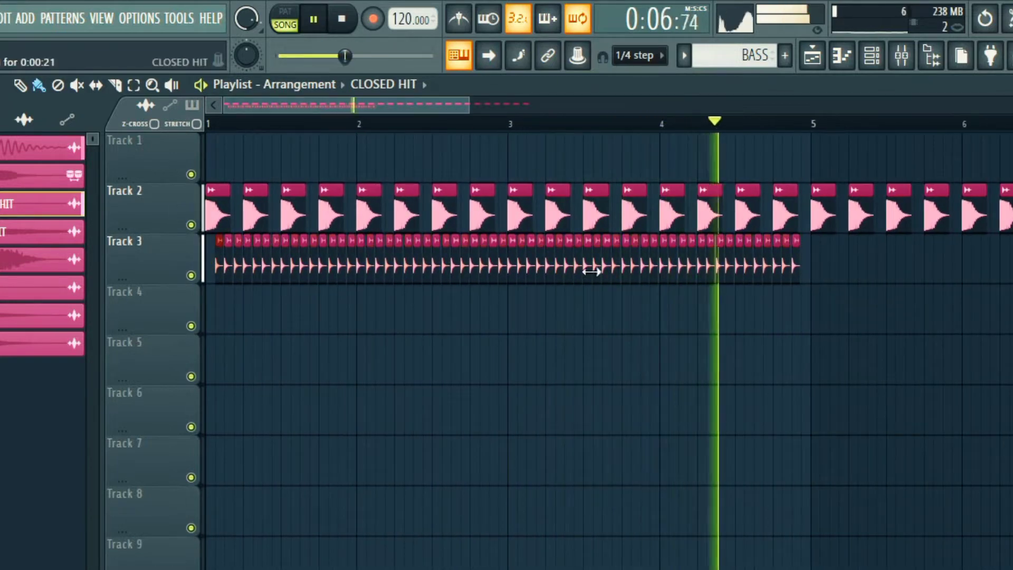
pyautogui.click(218, 125)
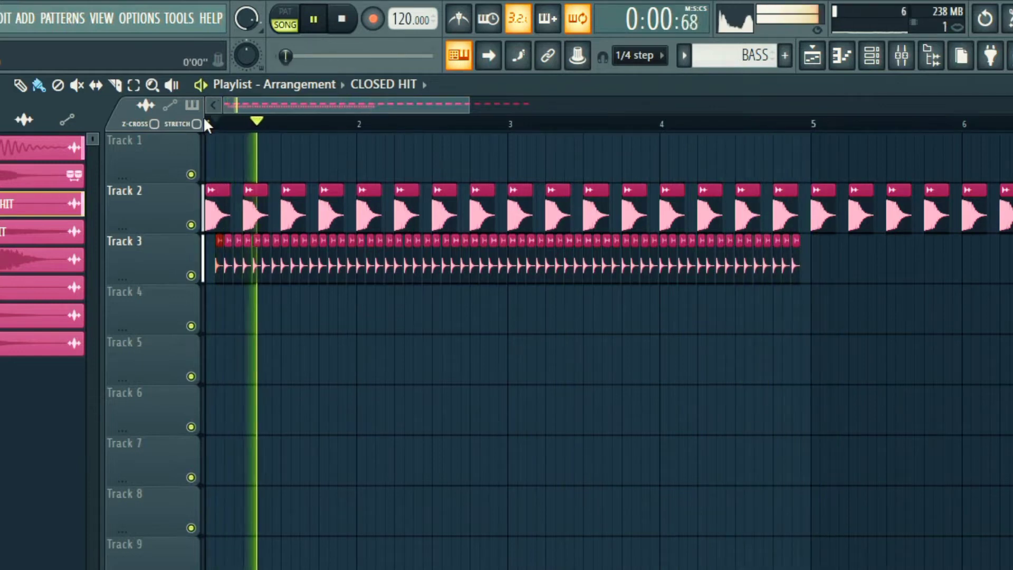
pyautogui.click(213, 125)
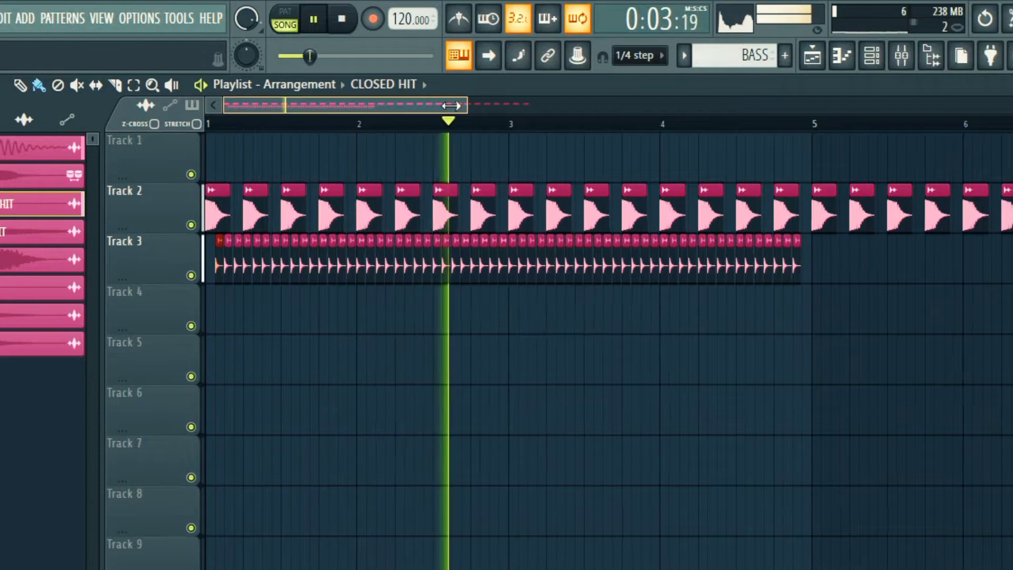
# Step: Continue the CLOSED HIT clips along Track 3 from bar 5 through bar 8, and select bars 1 to 8 as the playback range
pyautogui.moveTo(458, 105); pyautogui.dragTo(485, 165)
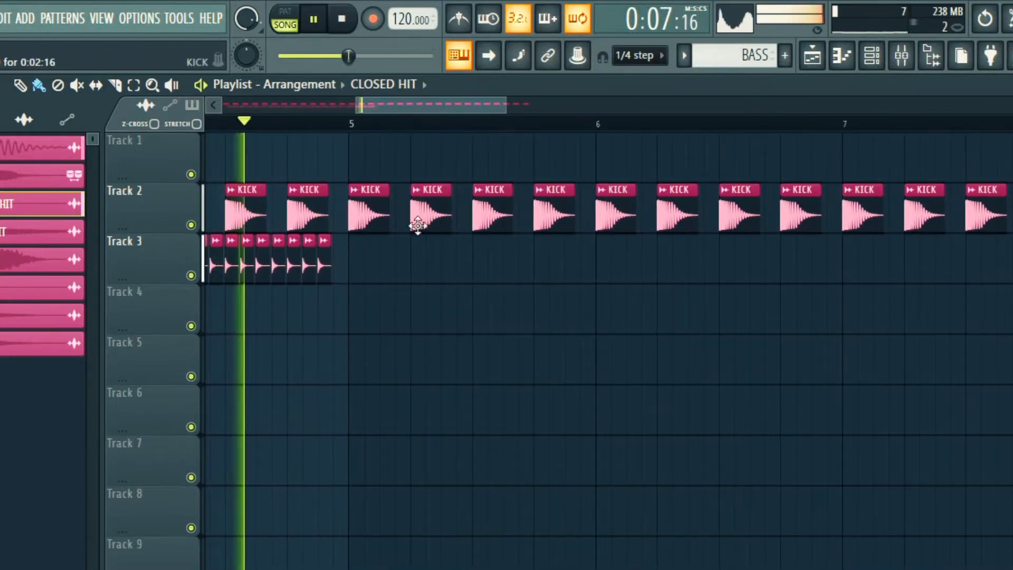
pyautogui.click(369, 261)
pyautogui.moveTo(369, 261); pyautogui.dragTo(928, 265)
pyautogui.moveTo(470, 104); pyautogui.dragTo(538, 136)
pyautogui.moveTo(538, 251); pyautogui.dragTo(884, 276)
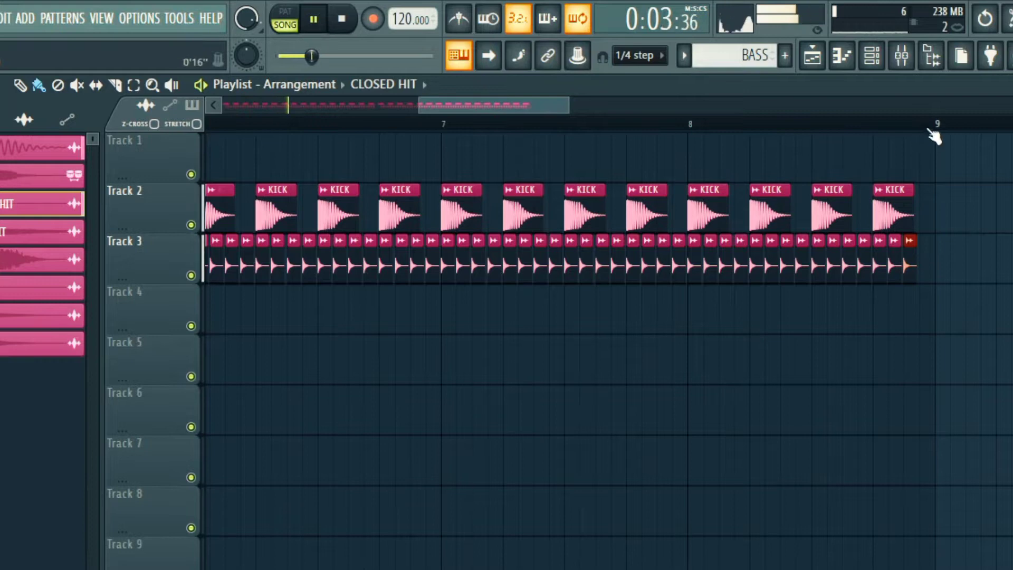
pyautogui.moveTo(932, 126); pyautogui.dragTo(2, 153)
pyautogui.click(262, 340)
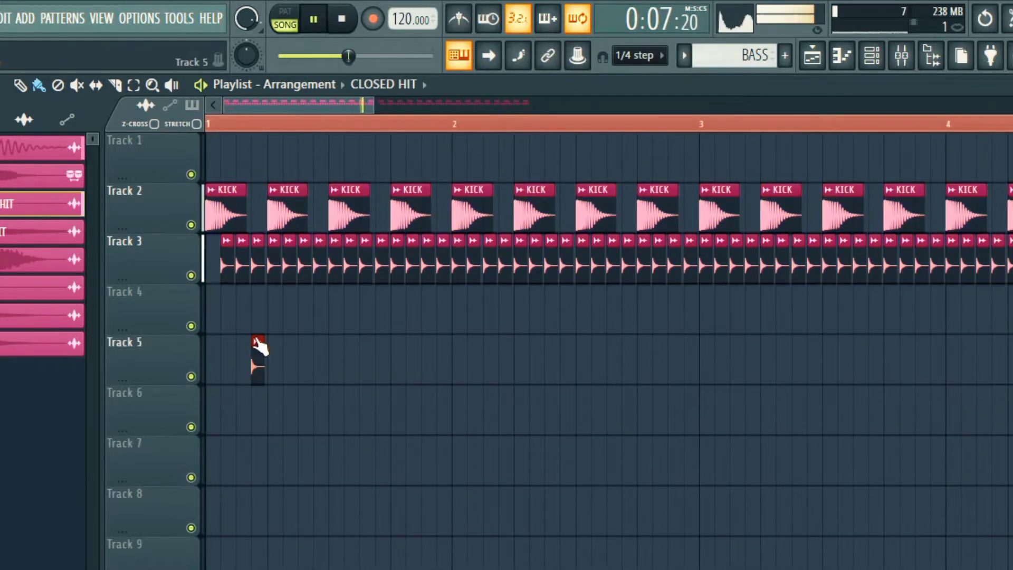
pyautogui.click(258, 342)
pyautogui.rightClick(257, 345)
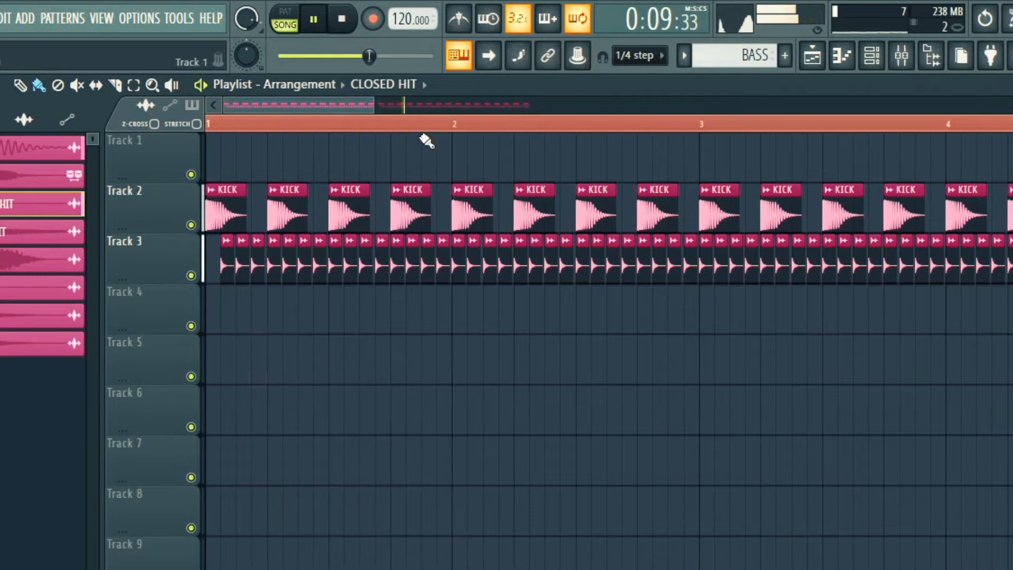
# Step: Place Perc clips on Track 4 across bars 1 and 2, one pair per half bar with the two hits three steps apart
pyautogui.moveTo(373, 110); pyautogui.dragTo(579, 163)
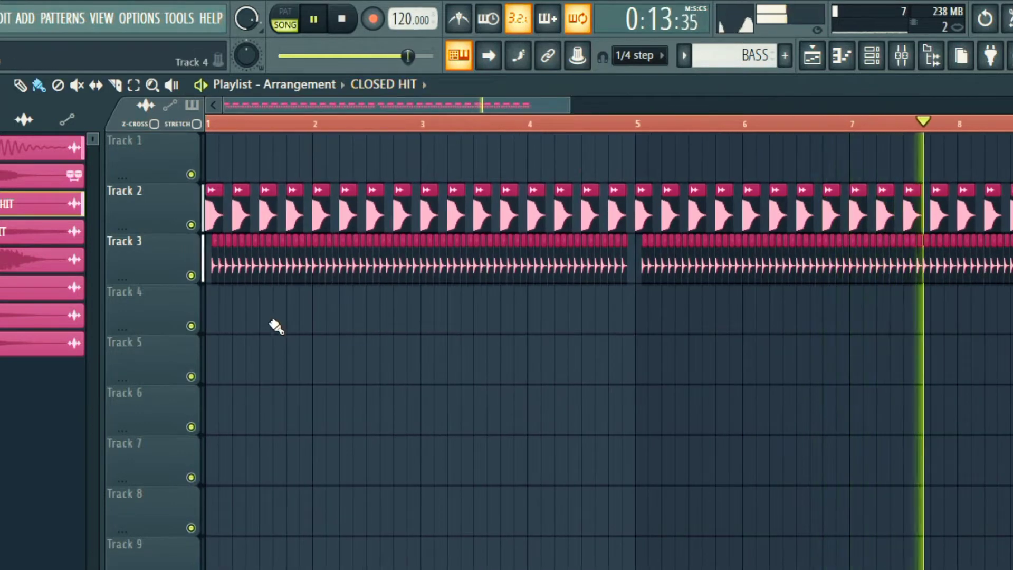
pyautogui.click(35, 238)
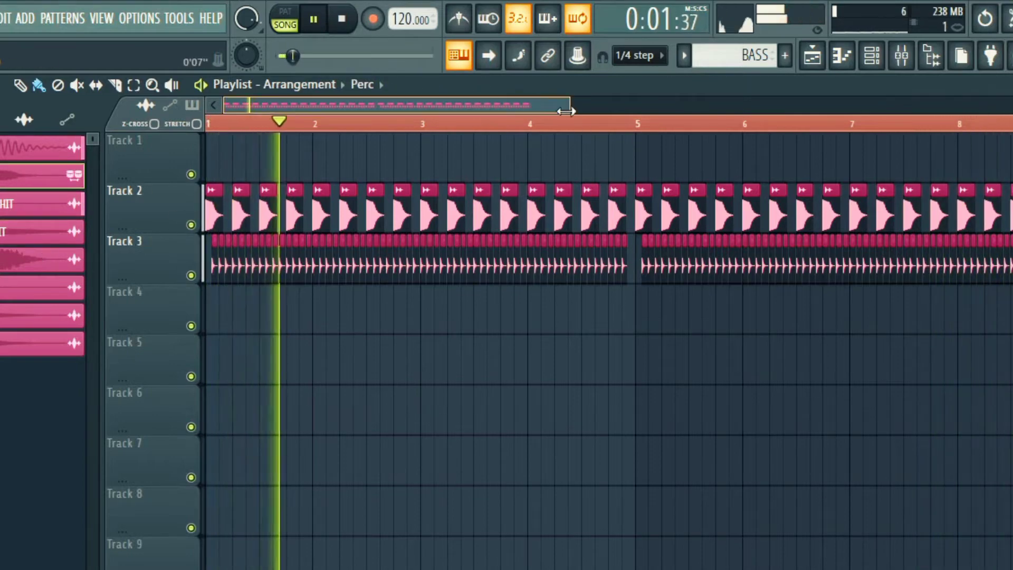
pyautogui.moveTo(562, 108); pyautogui.dragTo(390, 111)
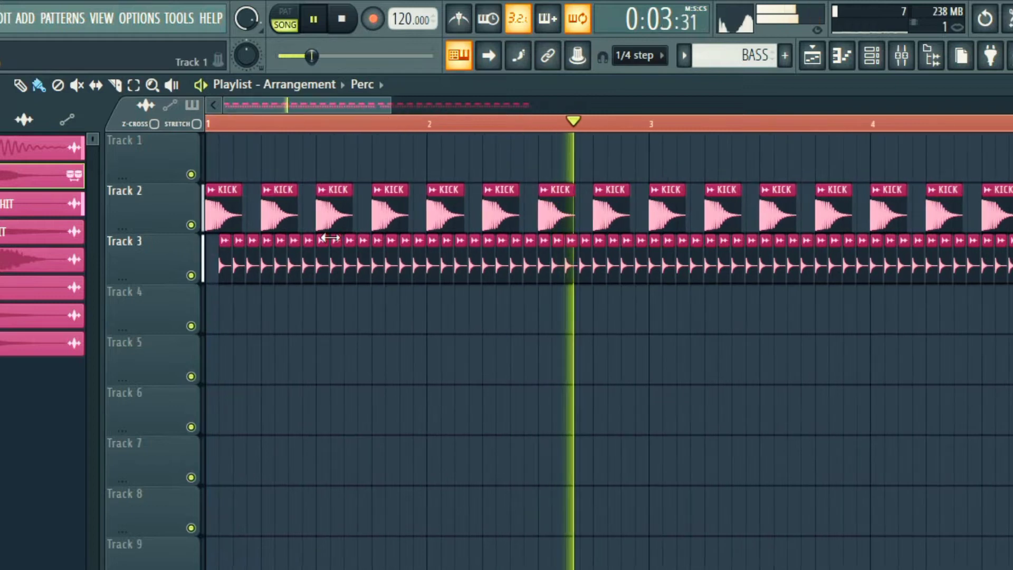
pyautogui.click(249, 312)
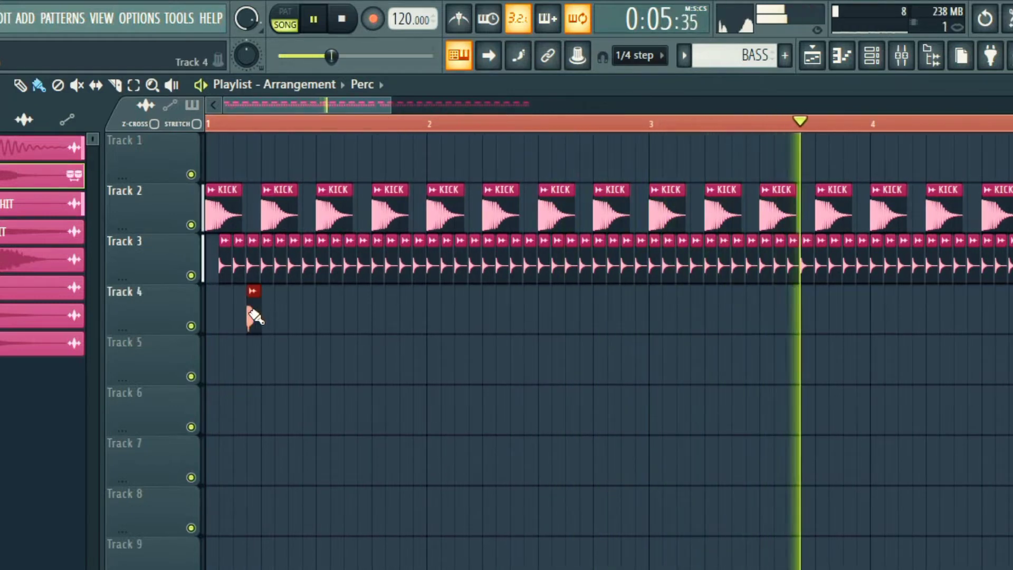
pyautogui.click(293, 318)
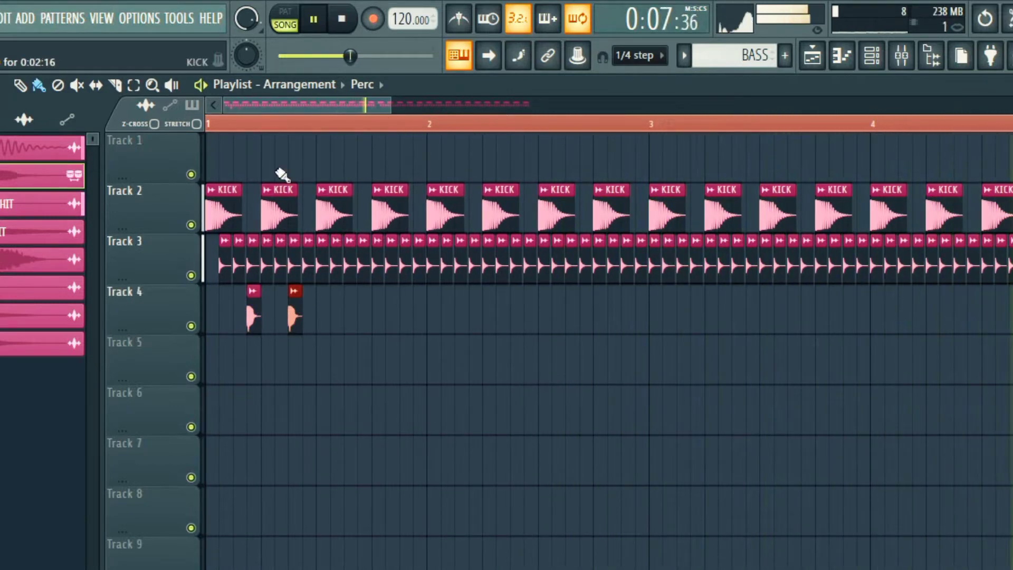
pyautogui.click(216, 128)
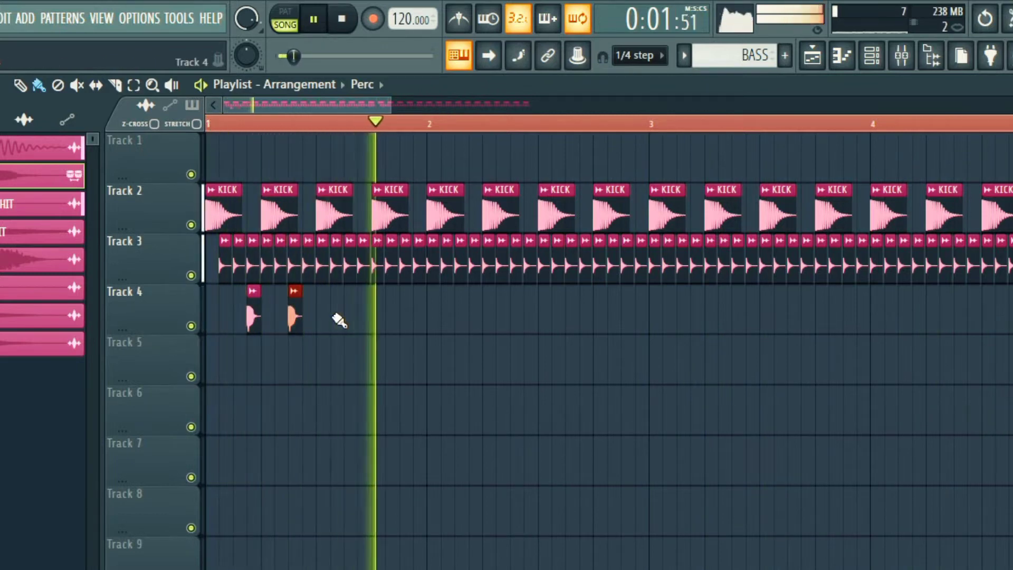
pyautogui.press('space')
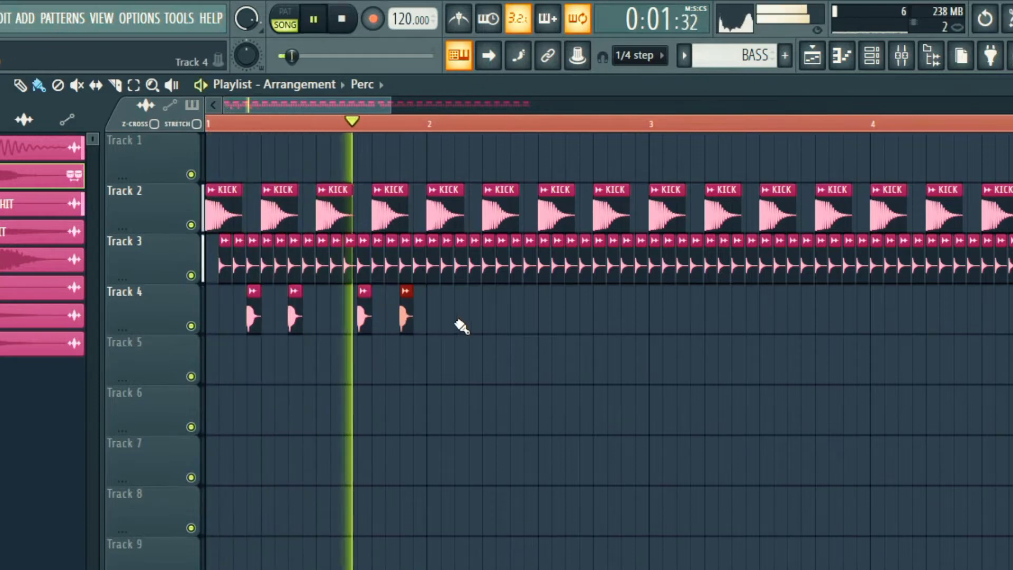
pyautogui.click(478, 323)
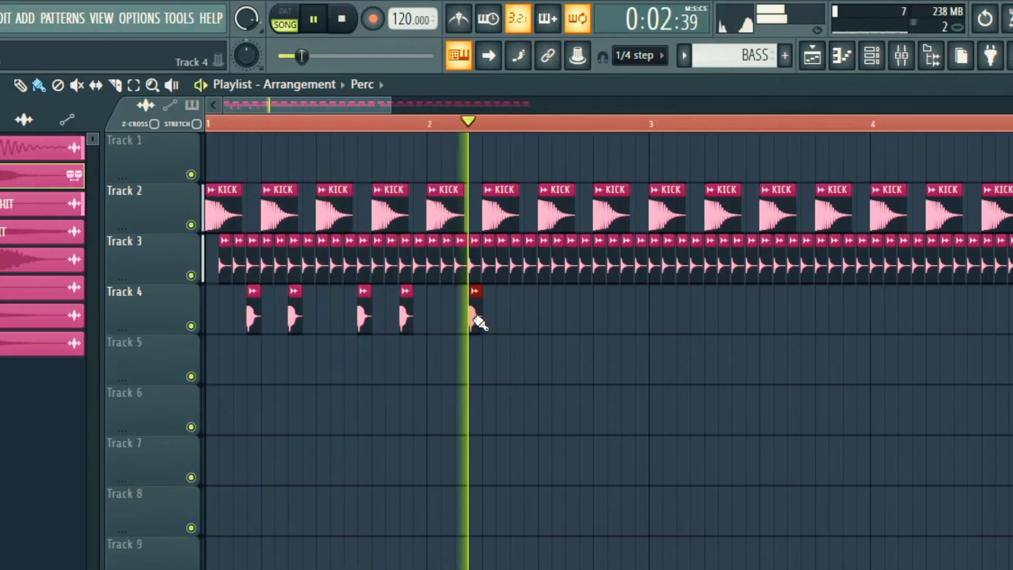
pyautogui.click(513, 316)
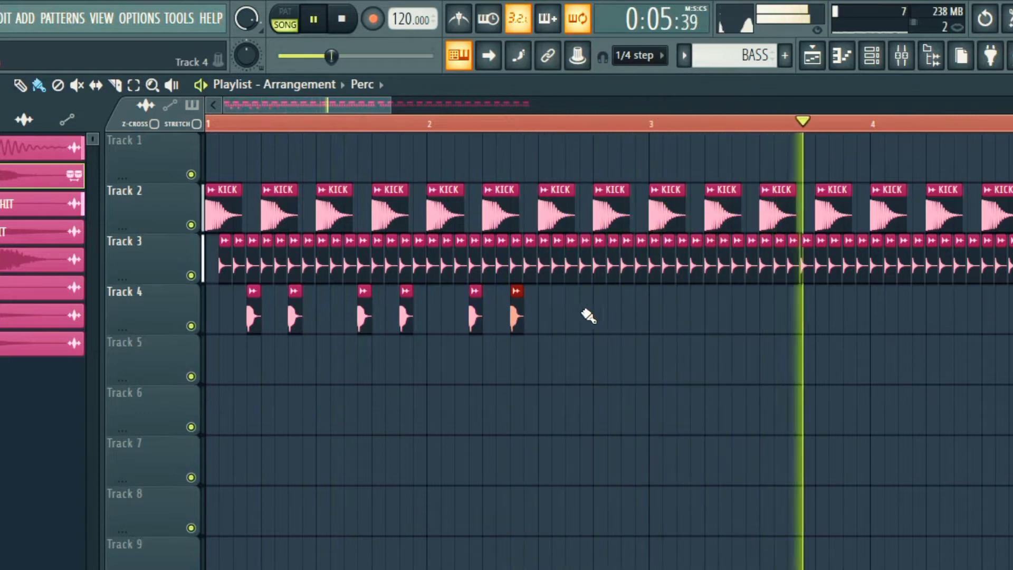
pyautogui.click(586, 310)
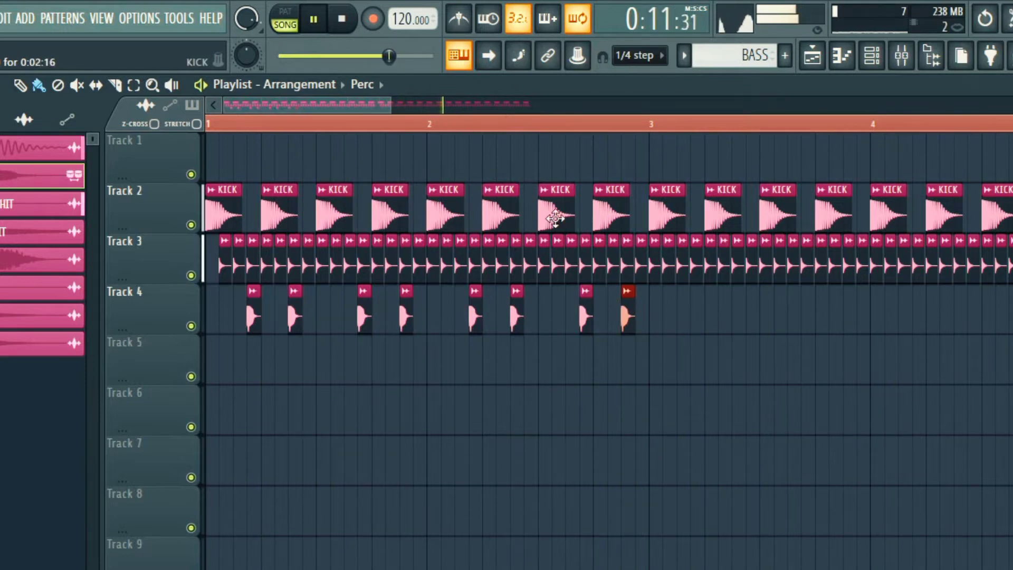
# Step: Repeat the Perc clip pairs on Track 4 through bars 3 and 4, keeping the same three-step spacing
pyautogui.moveTo(356, 103); pyautogui.dragTo(409, 126)
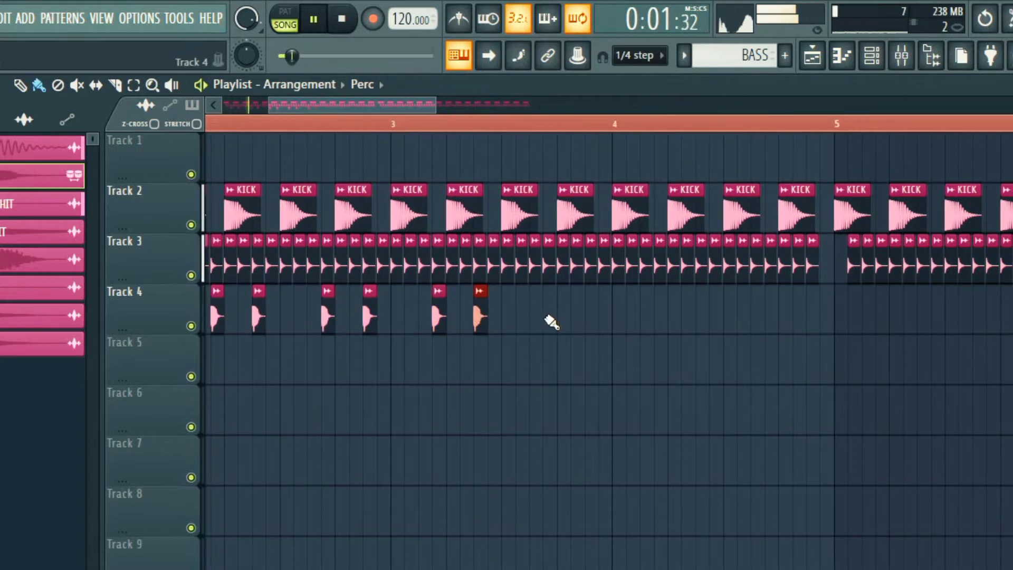
pyautogui.click(587, 319)
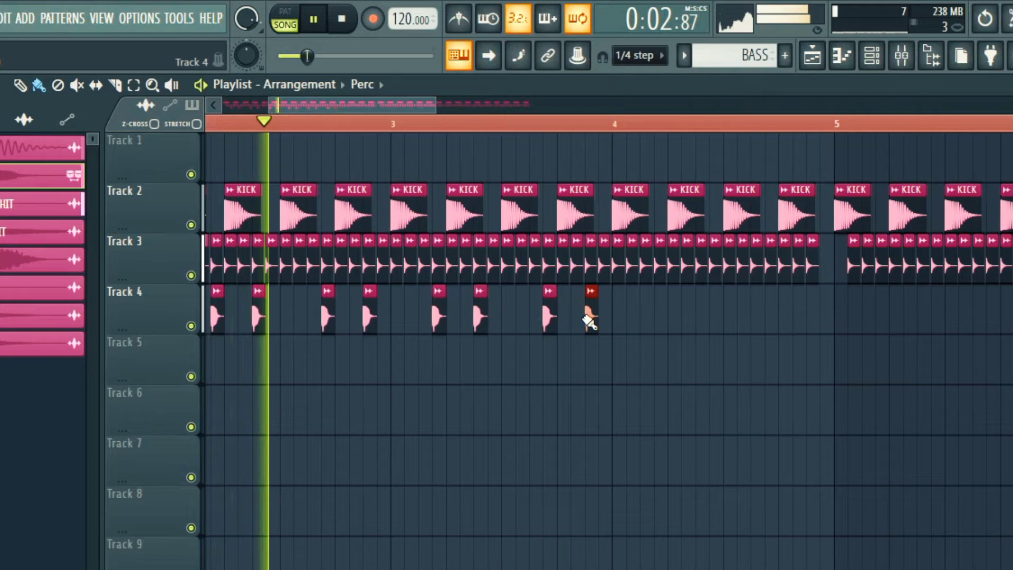
pyautogui.click(660, 318)
pyautogui.click(699, 319)
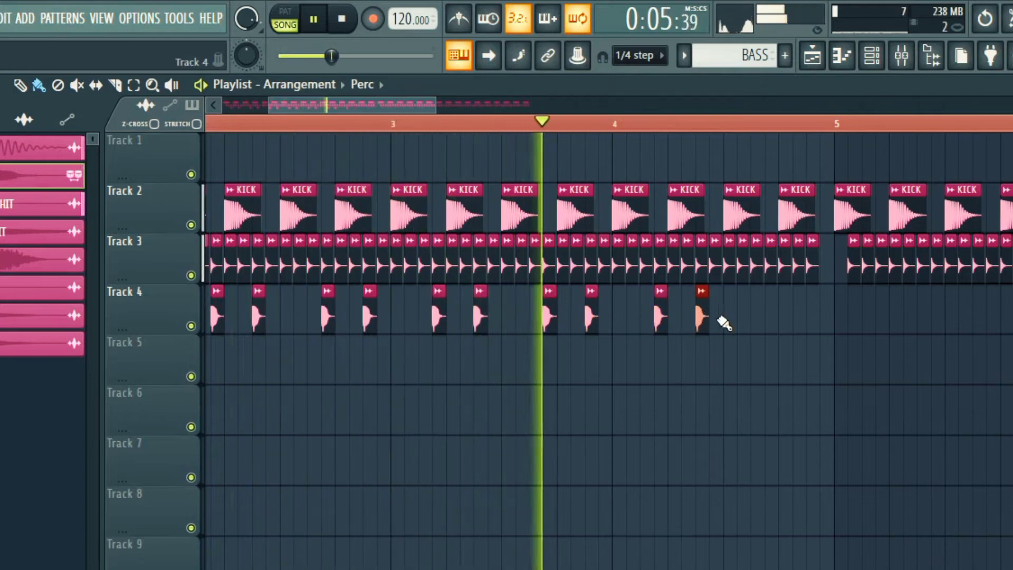
pyautogui.click(768, 318)
pyautogui.click(796, 316)
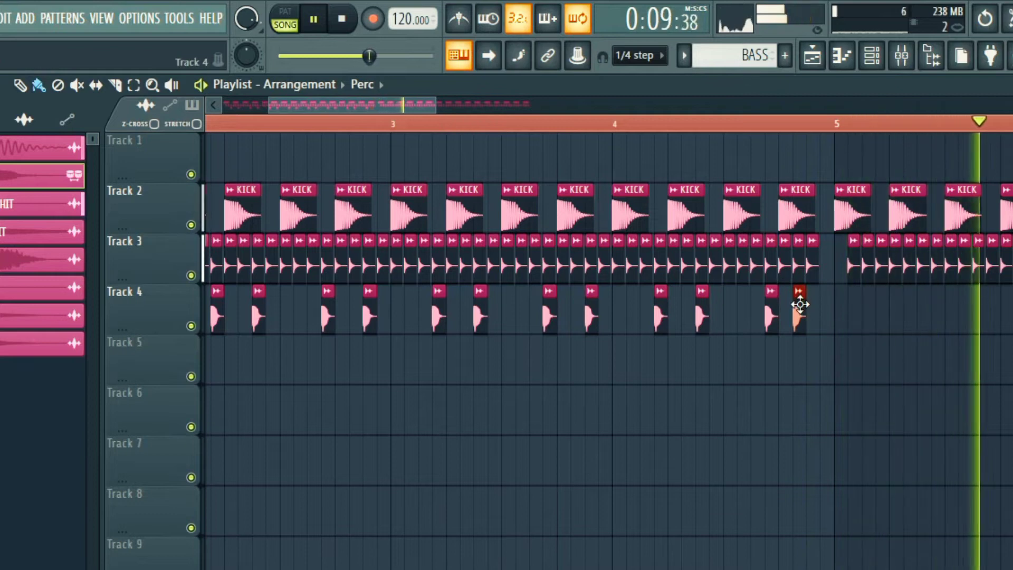
pyautogui.moveTo(799, 293); pyautogui.dragTo(812, 308)
# Step: Continue the Perc pairs on Track 4 from bar 5 into bar 8, ending bar 8 with a run of six consecutive Perc clips
pyautogui.moveTo(425, 100); pyautogui.dragTo(520, 159)
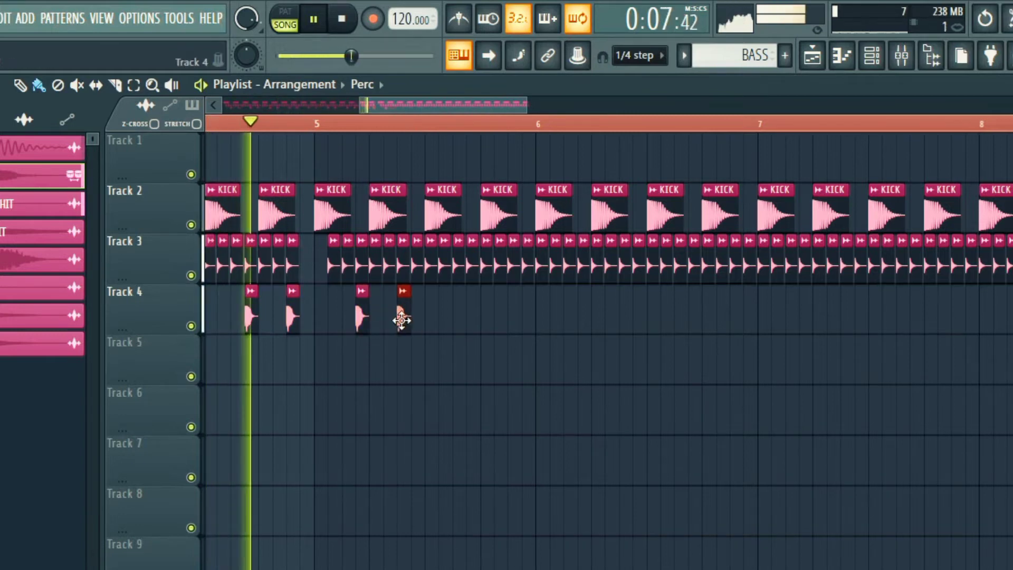
pyautogui.click(471, 317)
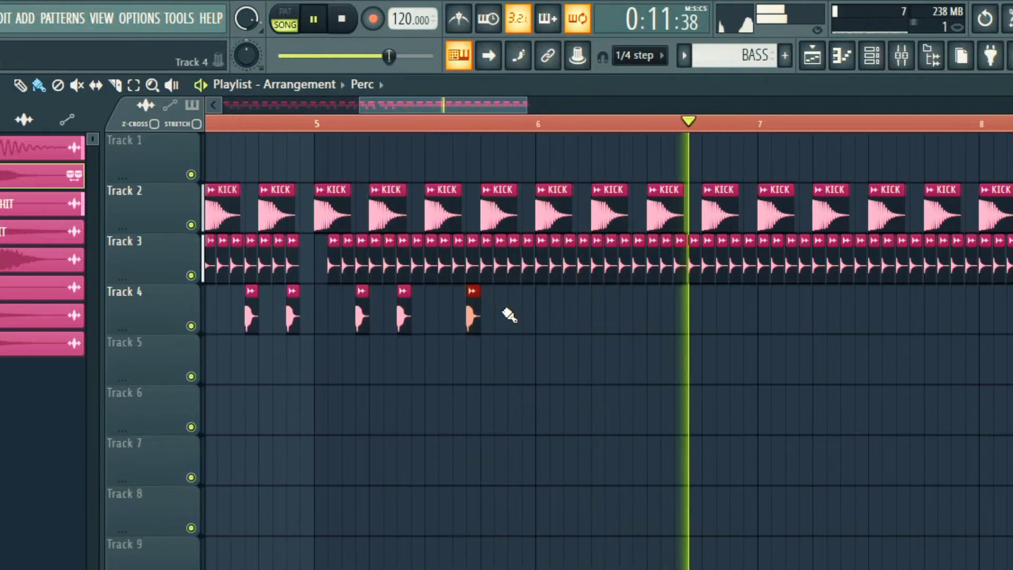
pyautogui.click(512, 315)
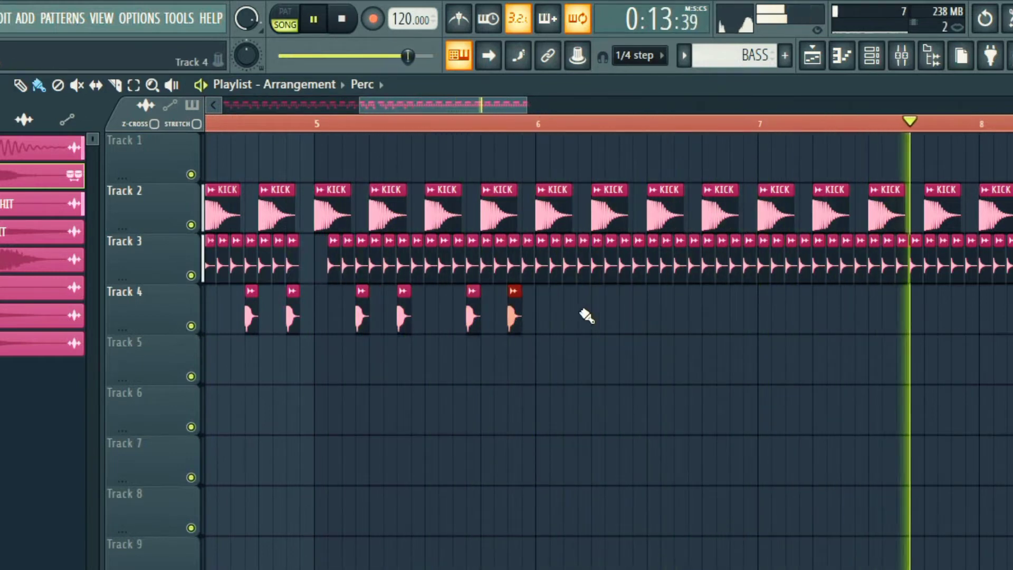
pyautogui.click(585, 316)
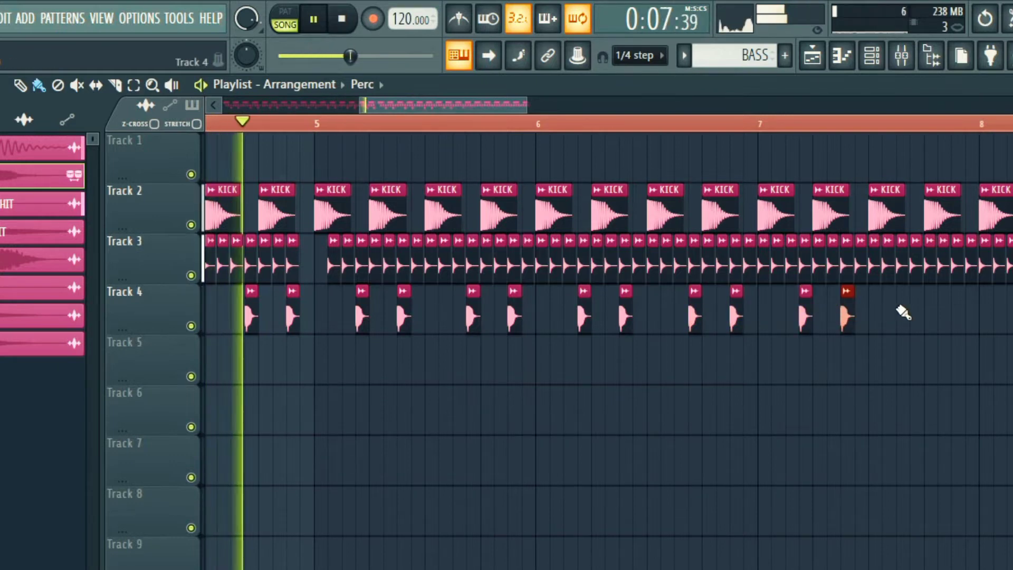
pyautogui.click(916, 314)
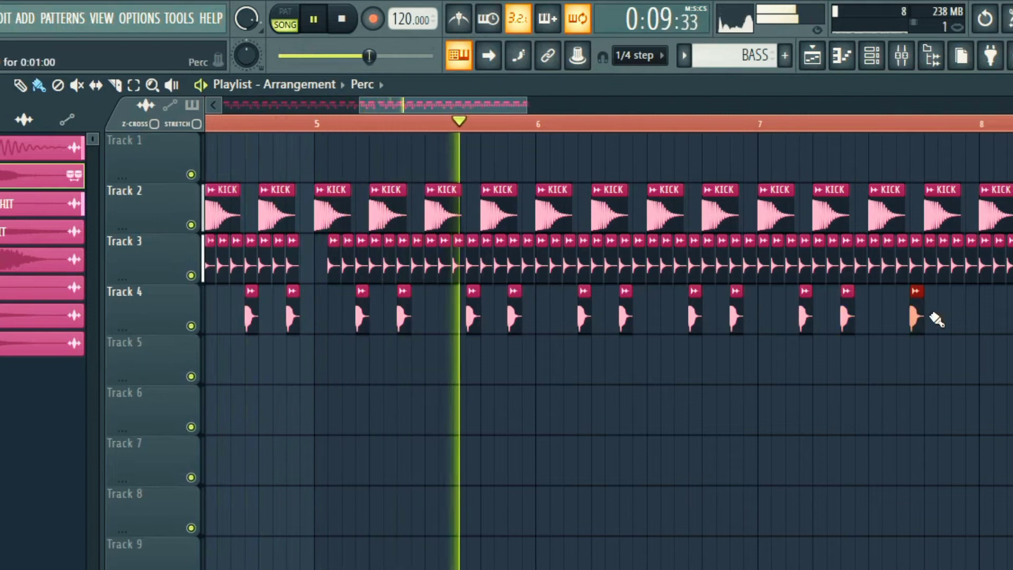
pyautogui.click(959, 317)
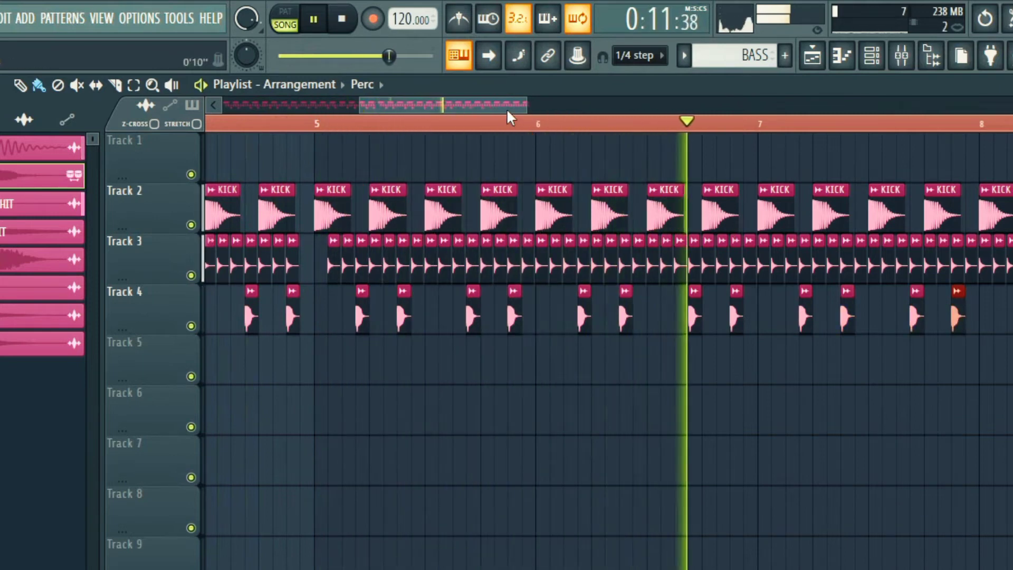
pyautogui.moveTo(507, 111); pyautogui.dragTo(558, 117)
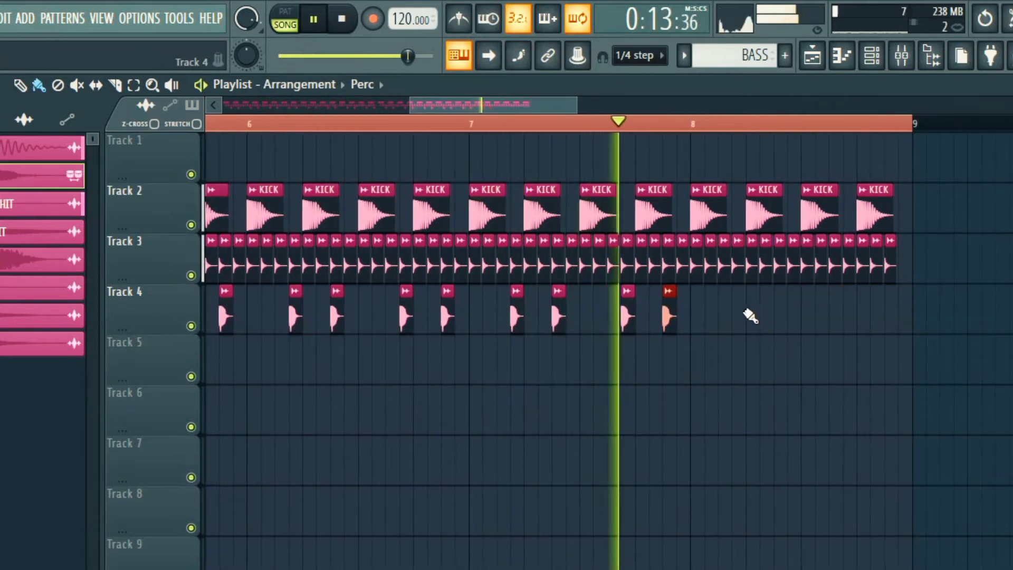
pyautogui.moveTo(738, 315); pyautogui.dragTo(771, 316)
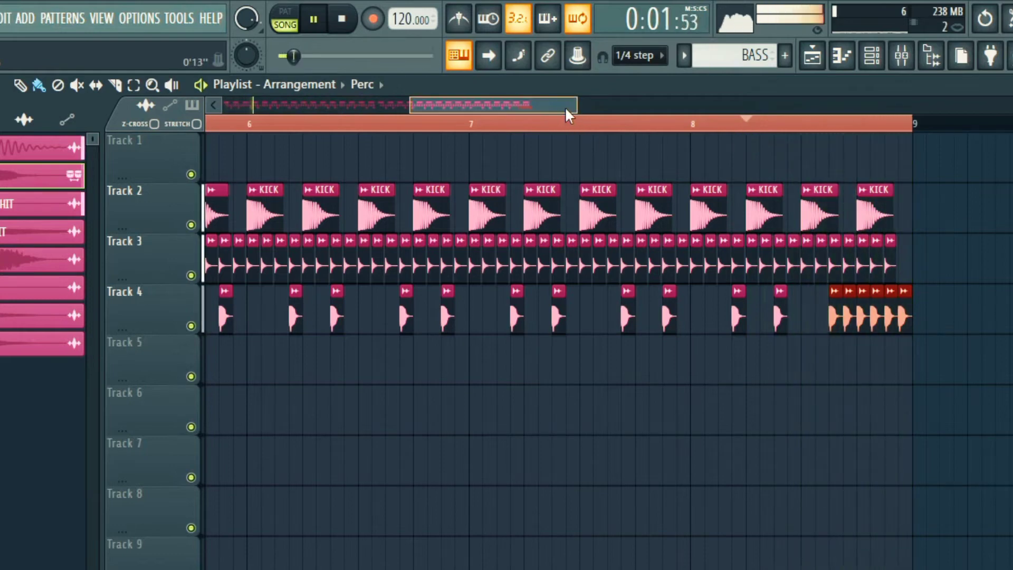
# Step: Fill Track 1 with BASS pattern clips from bar 1 through bar 8
pyautogui.moveTo(551, 106); pyautogui.dragTo(592, 163)
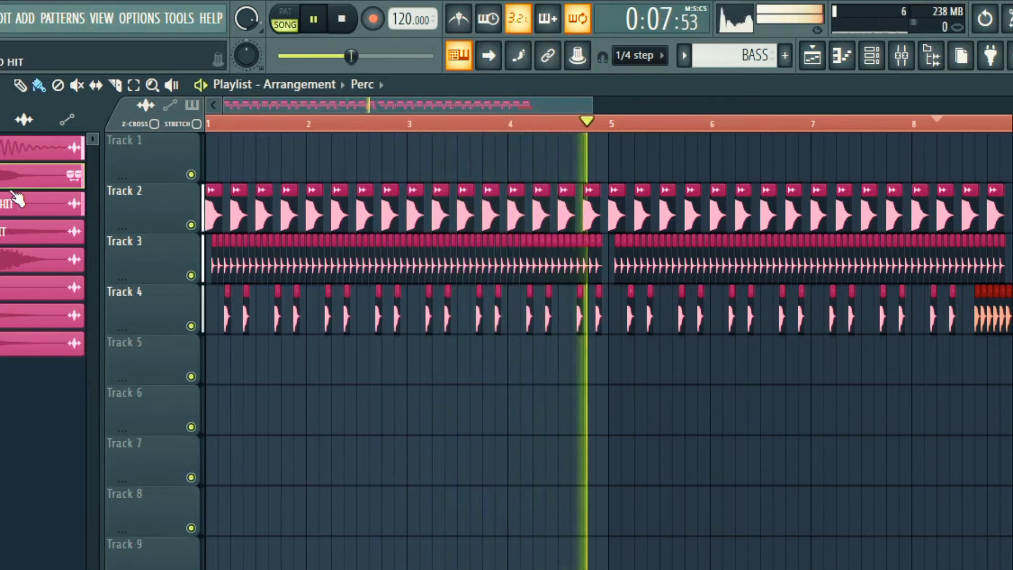
pyautogui.click(0, 123)
pyautogui.click(2, 151)
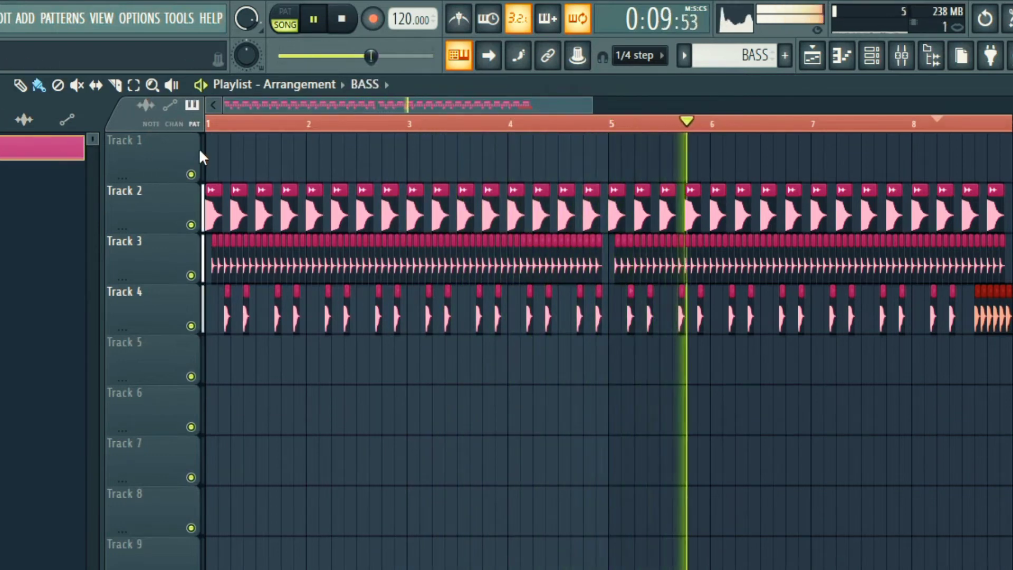
pyautogui.moveTo(215, 154)
pyautogui.mouseDown()
pyautogui.moveTo(865, 159)
pyautogui.moveTo(927, 172)
pyautogui.mouseUp()
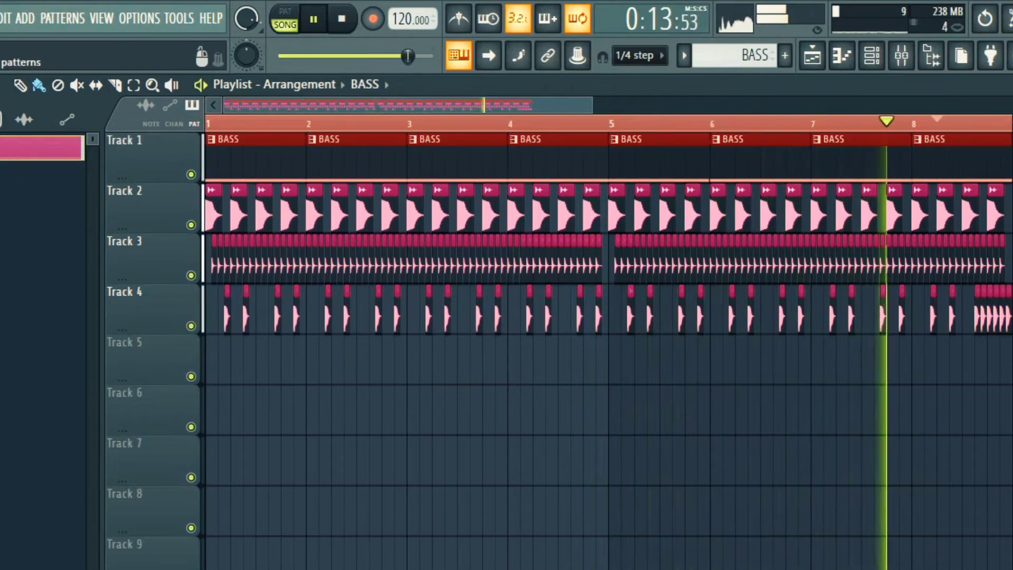
# Step: Delete the last Perc clip of bar 4 and place SNARE clips on Track 5 at bar 4's last two steps and the start of bar 5
pyautogui.click(23, 119)
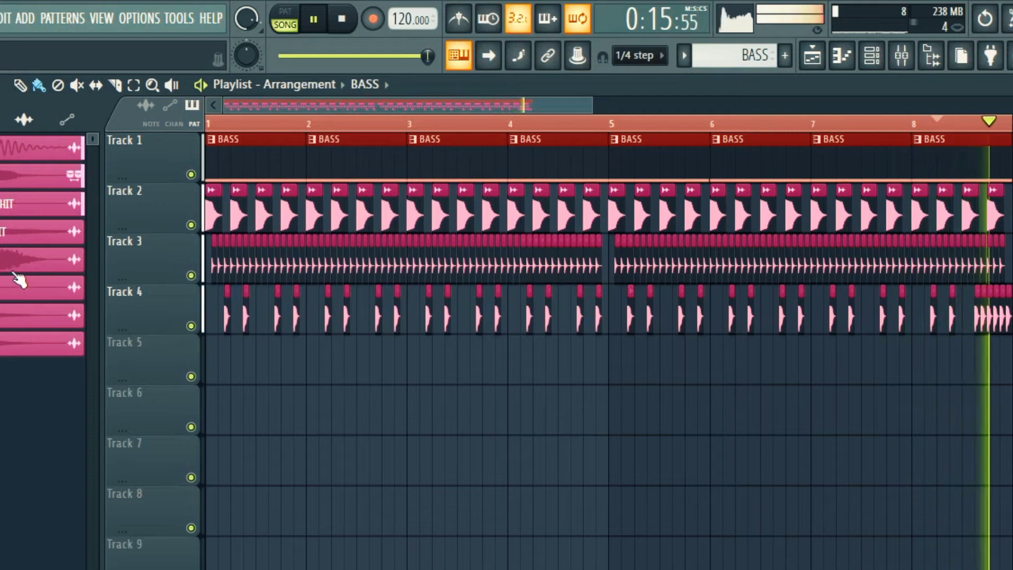
pyautogui.click(18, 291)
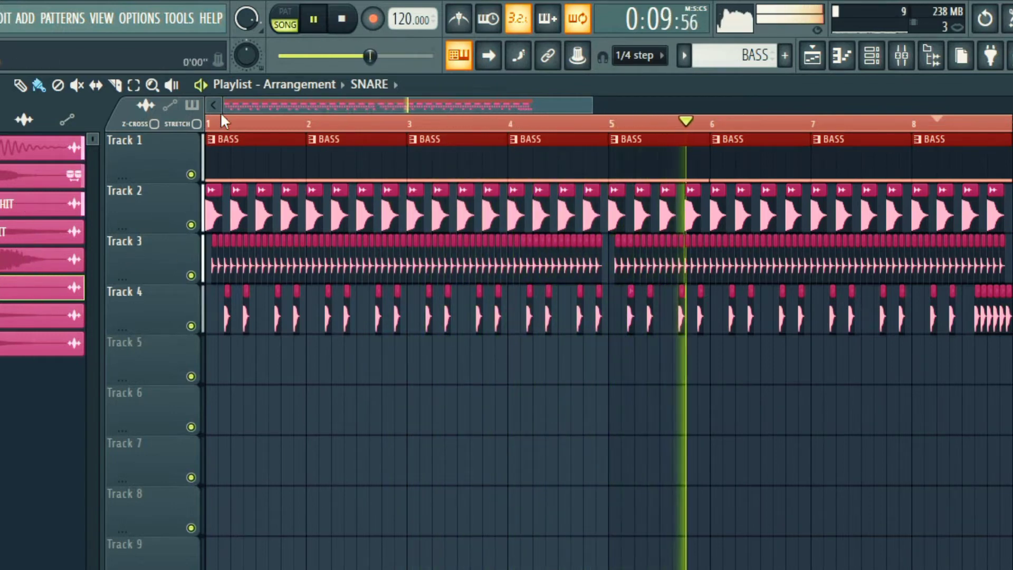
pyautogui.moveTo(227, 105); pyautogui.dragTo(472, 139)
pyautogui.moveTo(495, 107); pyautogui.dragTo(346, 99)
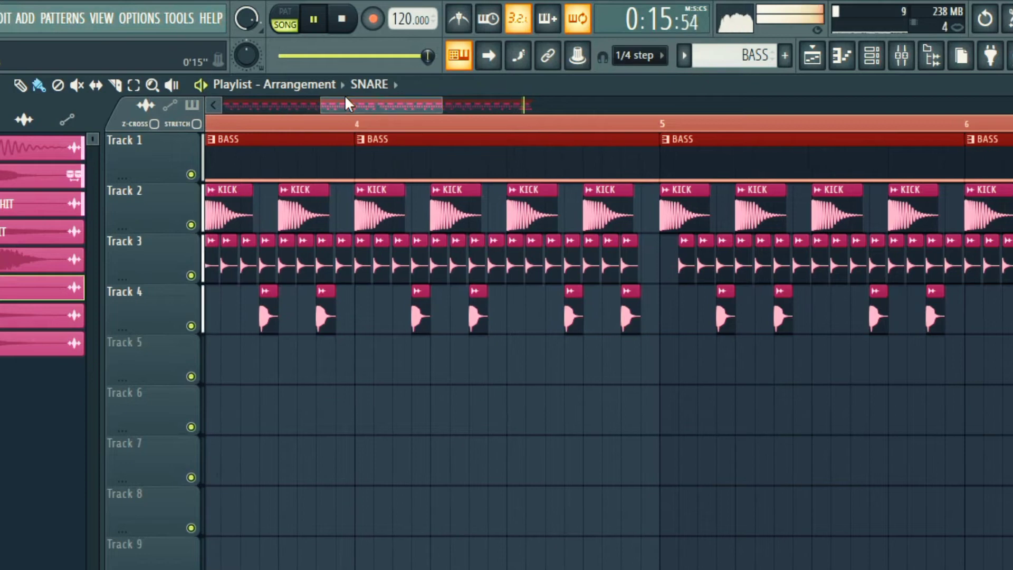
pyautogui.click(635, 368)
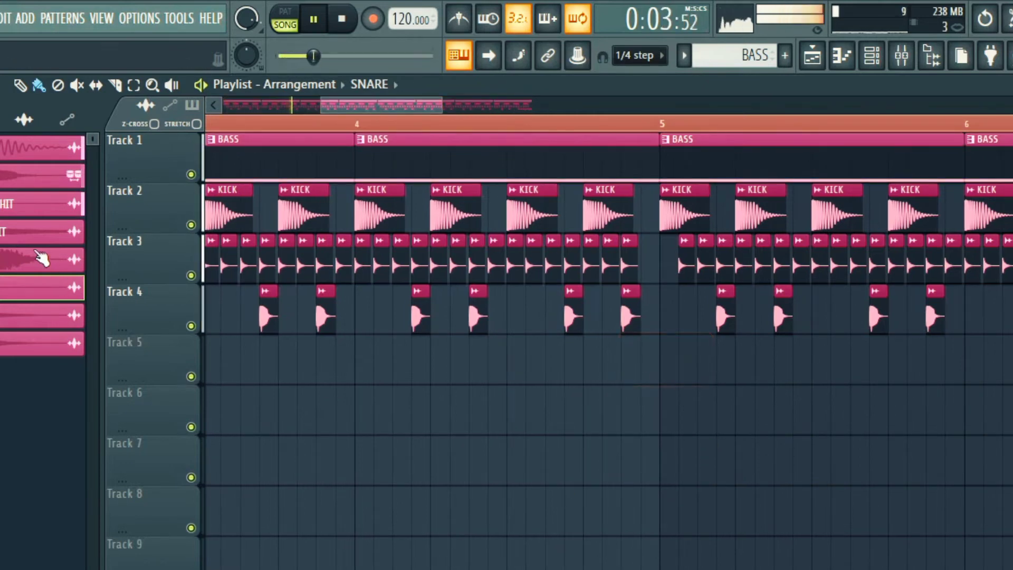
pyautogui.click(635, 364)
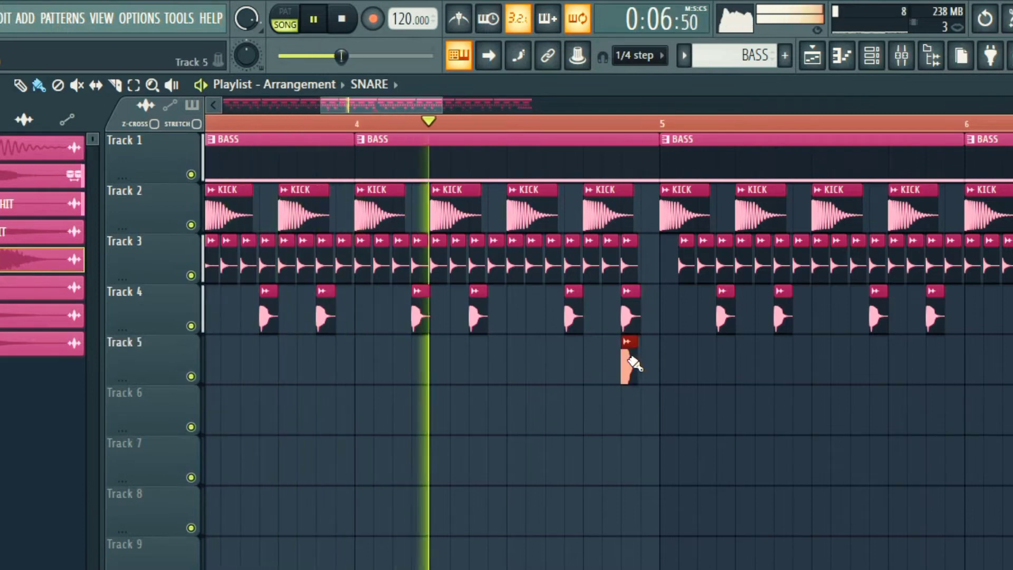
pyautogui.rightClick(631, 317)
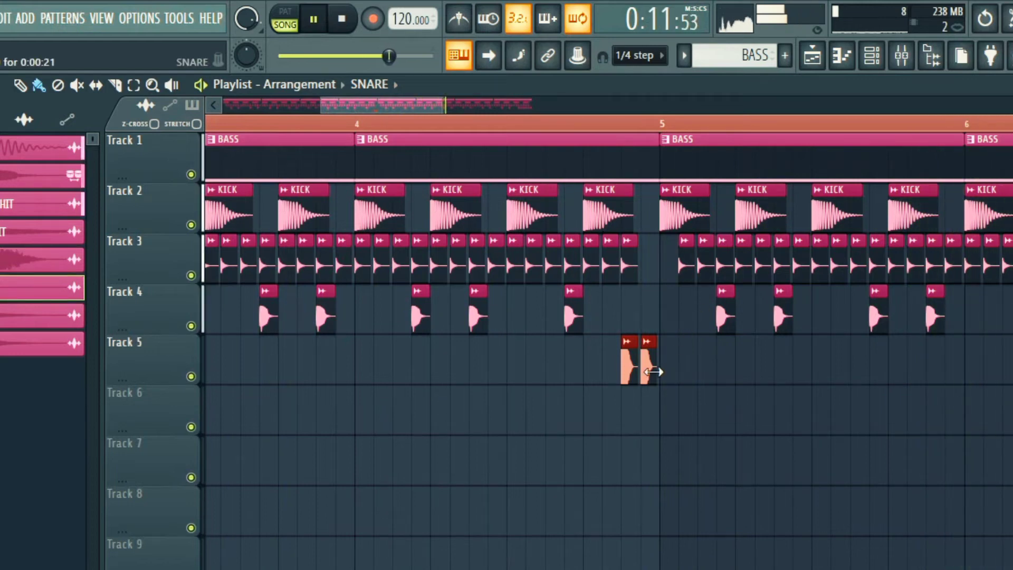
pyautogui.click(462, 124)
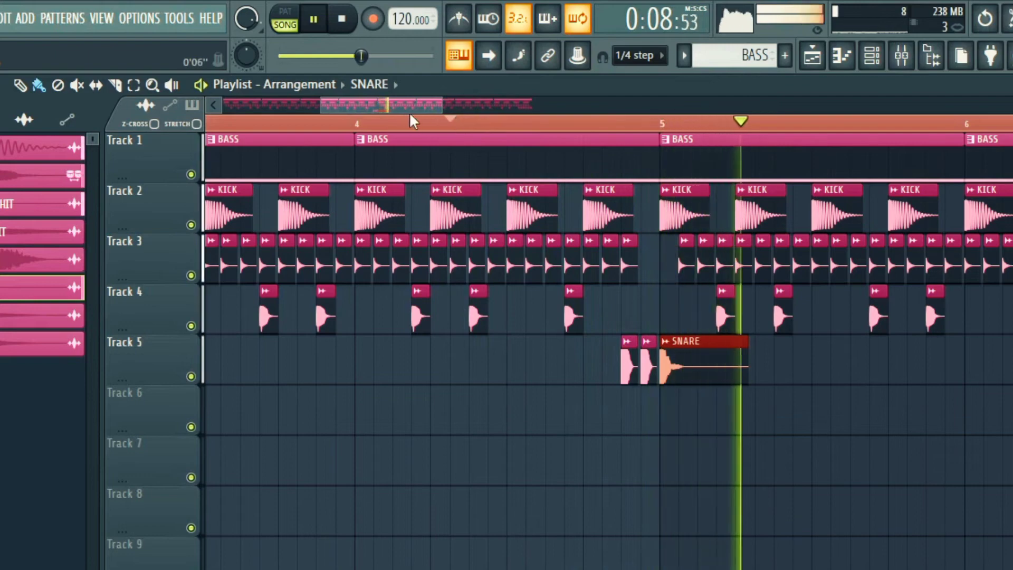
pyautogui.moveTo(442, 105); pyautogui.dragTo(456, 84)
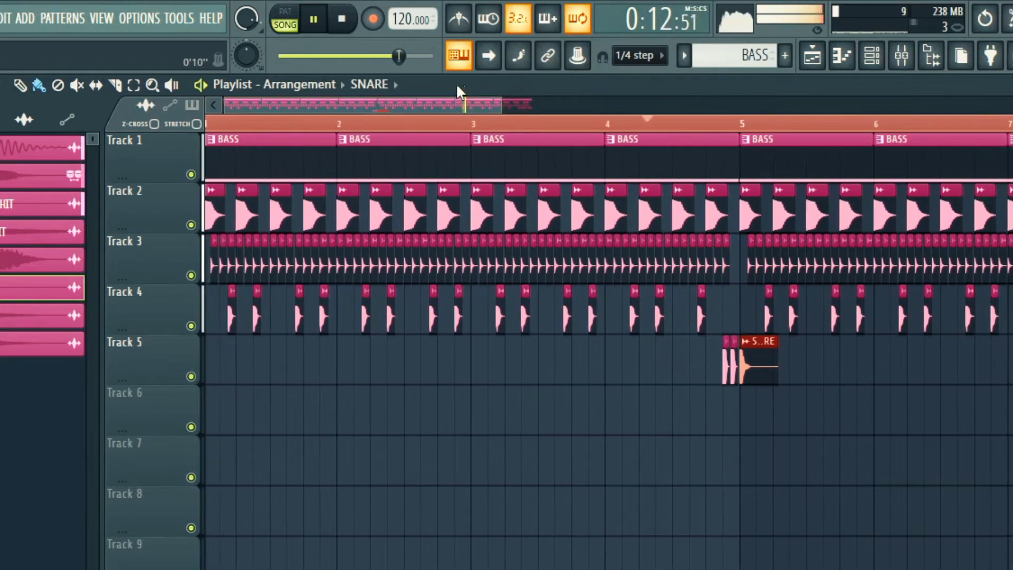
pyautogui.click(515, 126)
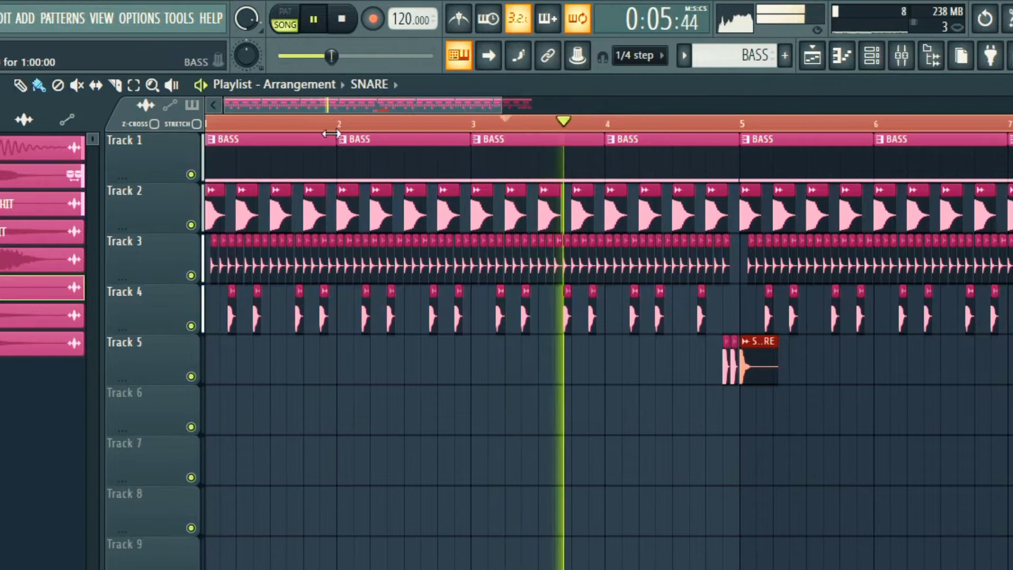
pyautogui.click(213, 125)
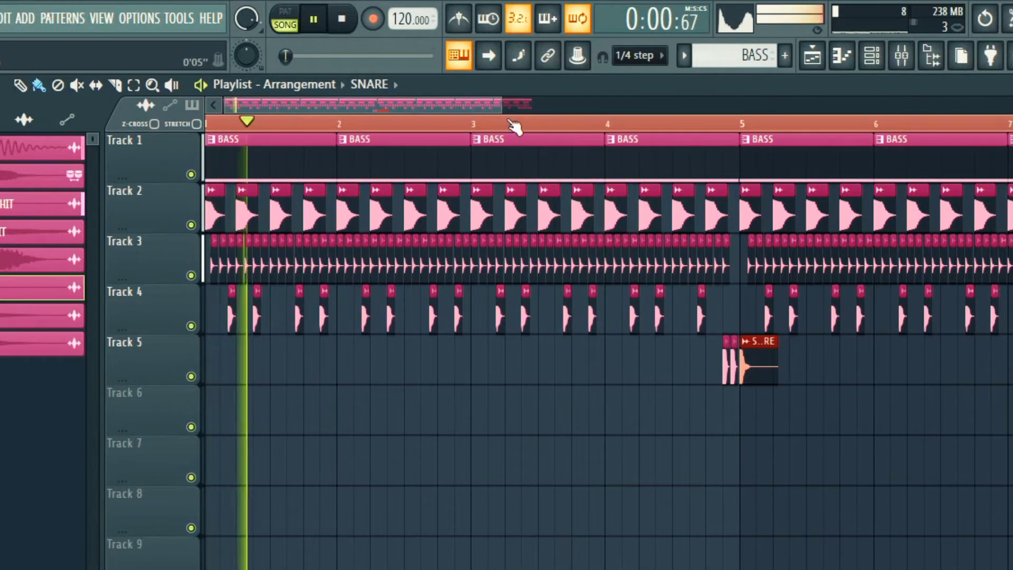
# Step: Place a CRASH clip on Track 6 at the start of bar 1 and play the arrangement from there
pyautogui.moveTo(503, 106); pyautogui.dragTo(623, 121)
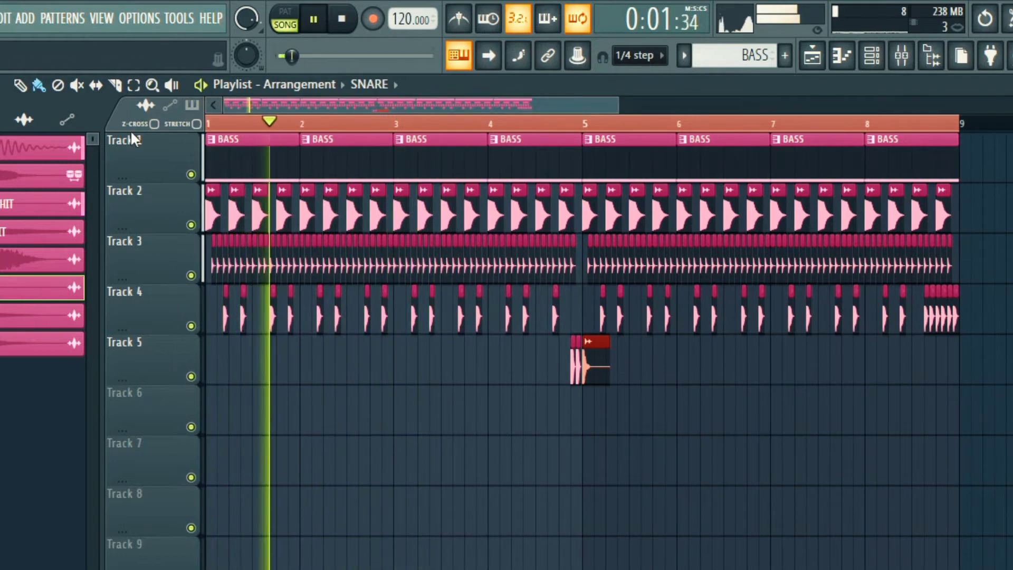
pyautogui.click(24, 317)
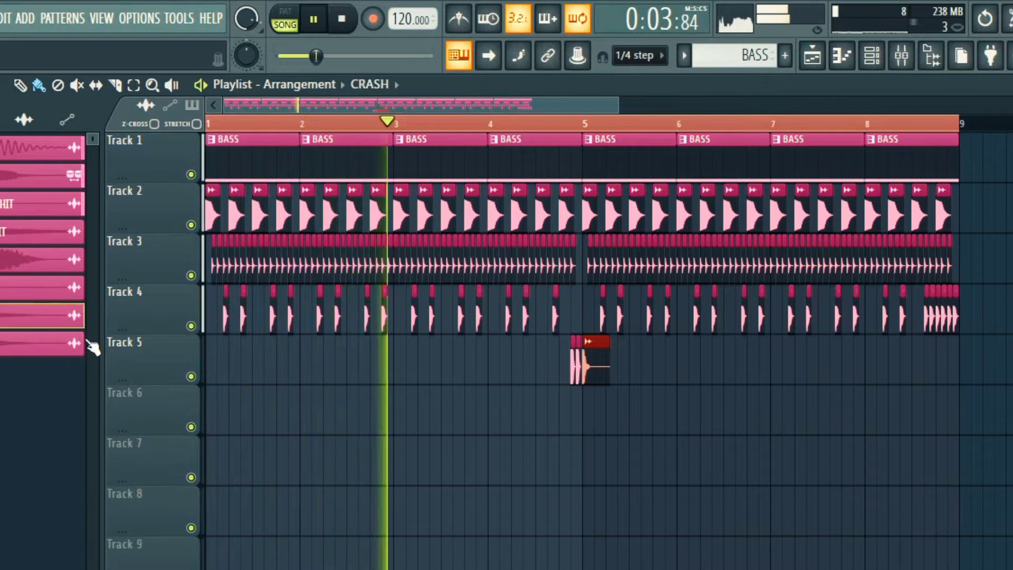
pyautogui.click(217, 413)
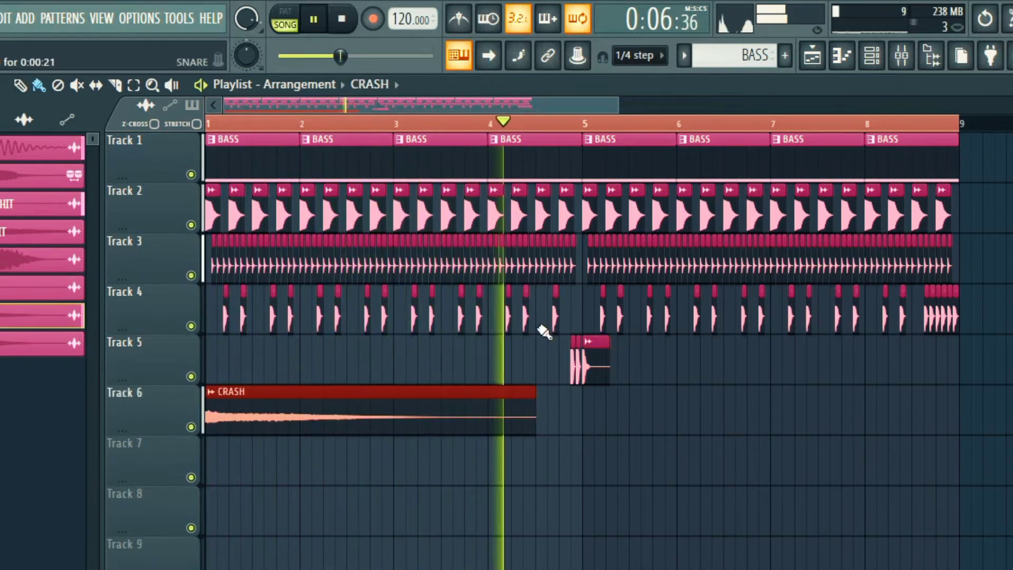
pyautogui.click(211, 124)
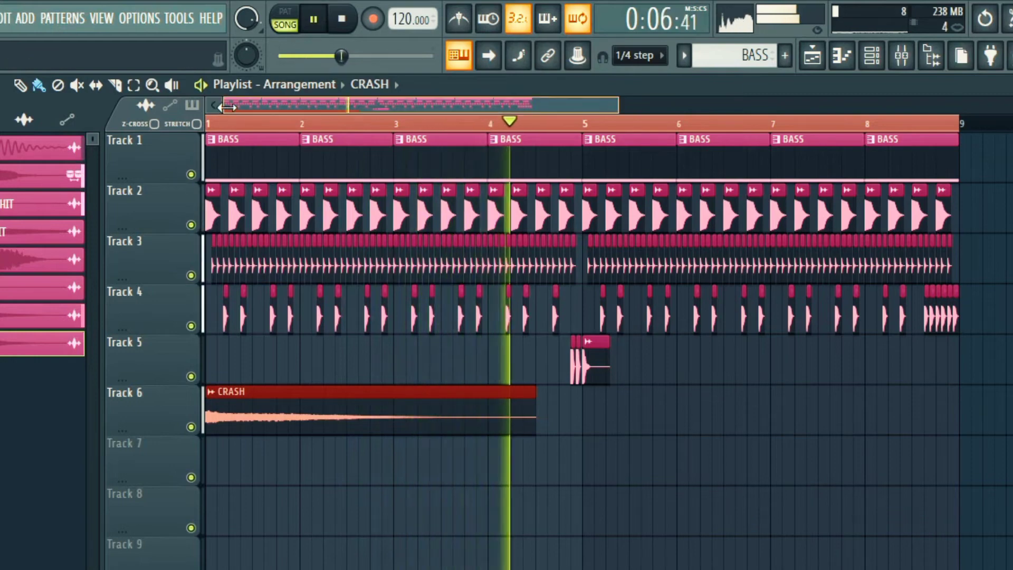
# Step: Place the swelling CRASH sample on Track 7 so that its peak falls on the start of bar 5
pyautogui.moveTo(226, 106); pyautogui.dragTo(462, 143)
pyautogui.moveTo(502, 107); pyautogui.dragTo(381, 99)
pyautogui.click(452, 500)
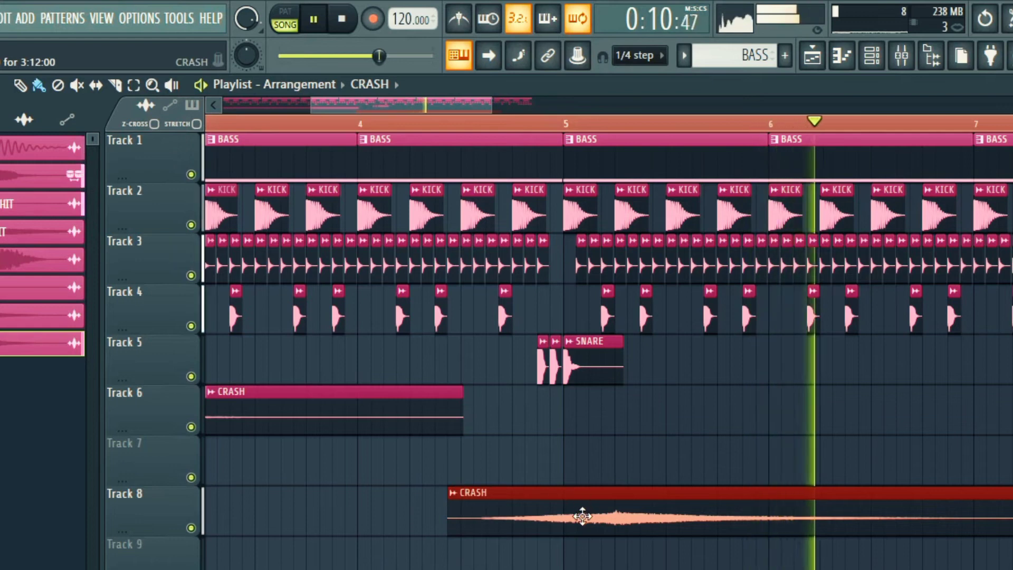
pyautogui.moveTo(551, 510); pyautogui.dragTo(535, 459)
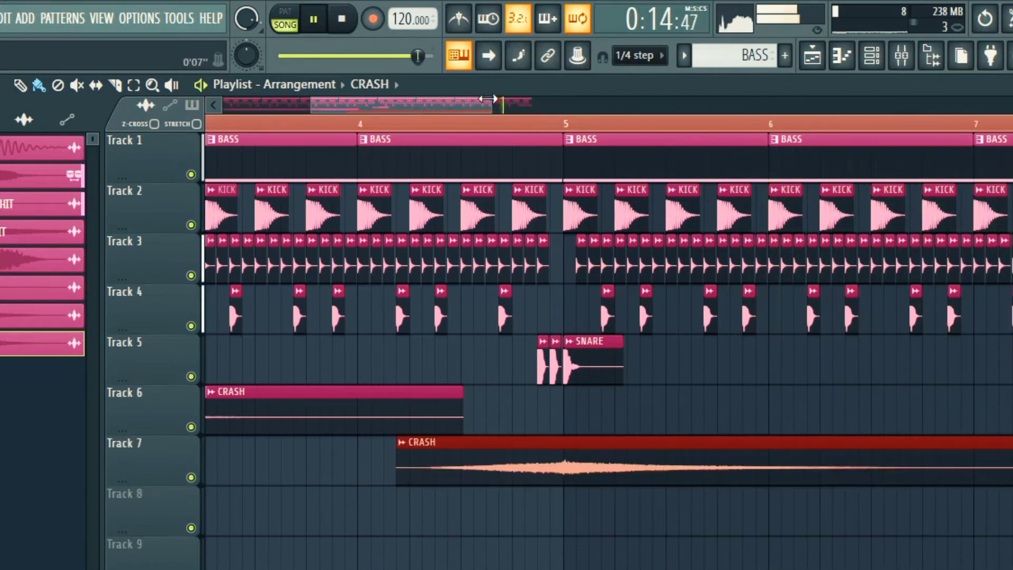
pyautogui.moveTo(488, 102); pyautogui.dragTo(725, 164)
pyautogui.moveTo(676, 109); pyautogui.dragTo(605, 120)
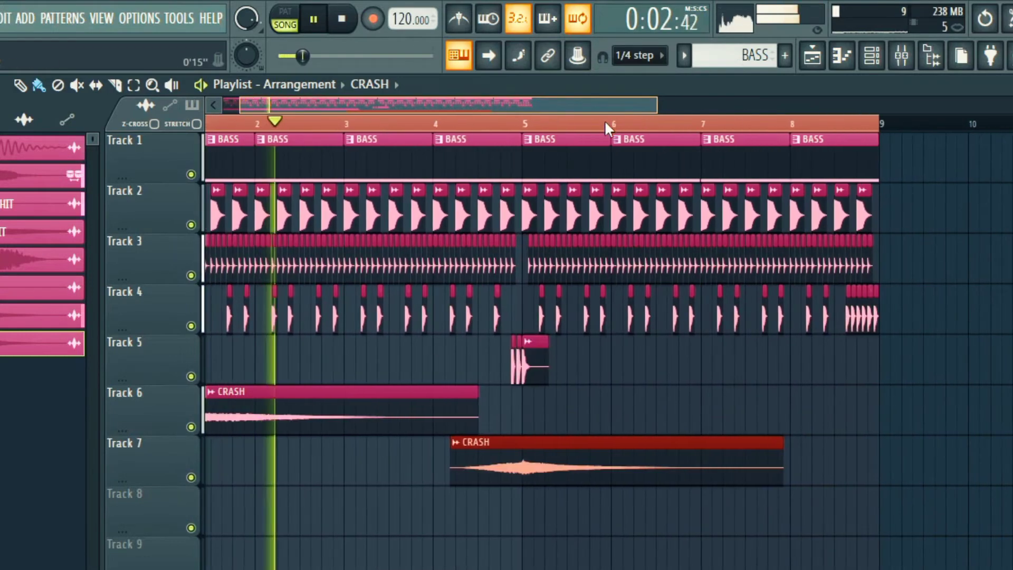
pyautogui.moveTo(656, 100); pyautogui.dragTo(726, 143)
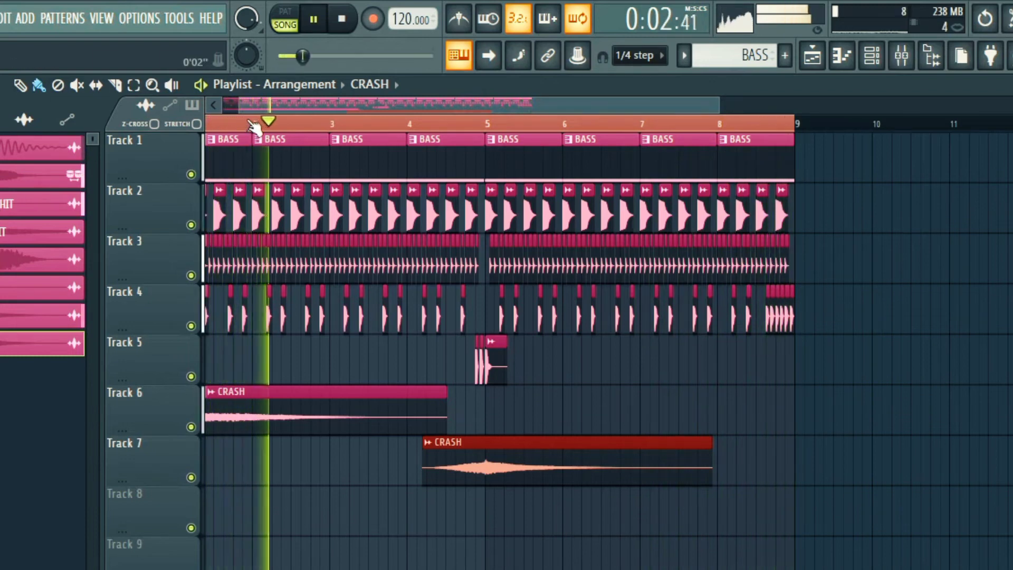
pyautogui.moveTo(254, 109); pyautogui.dragTo(201, 105)
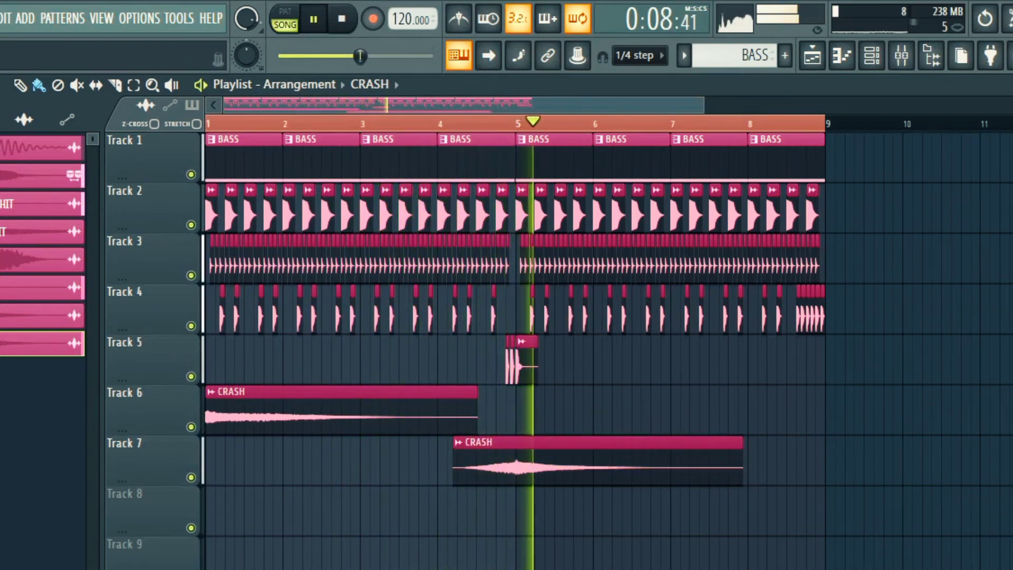
pyautogui.click(525, 400)
pyautogui.rightClick(540, 405)
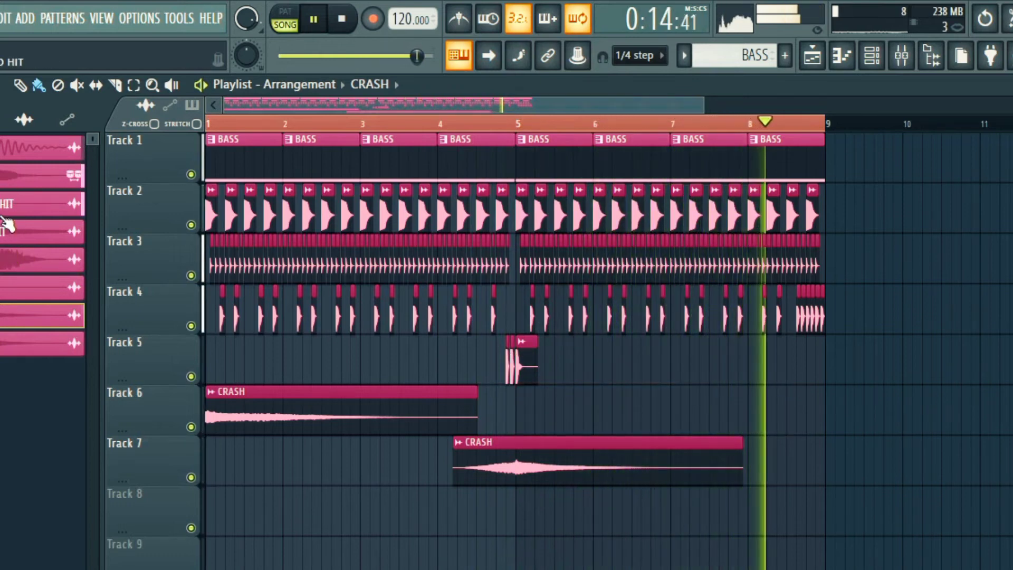
# Step: Place an OPEN HIT clip on Track 5 at the third beat of each bar from 1 to 4
pyautogui.click(7, 234)
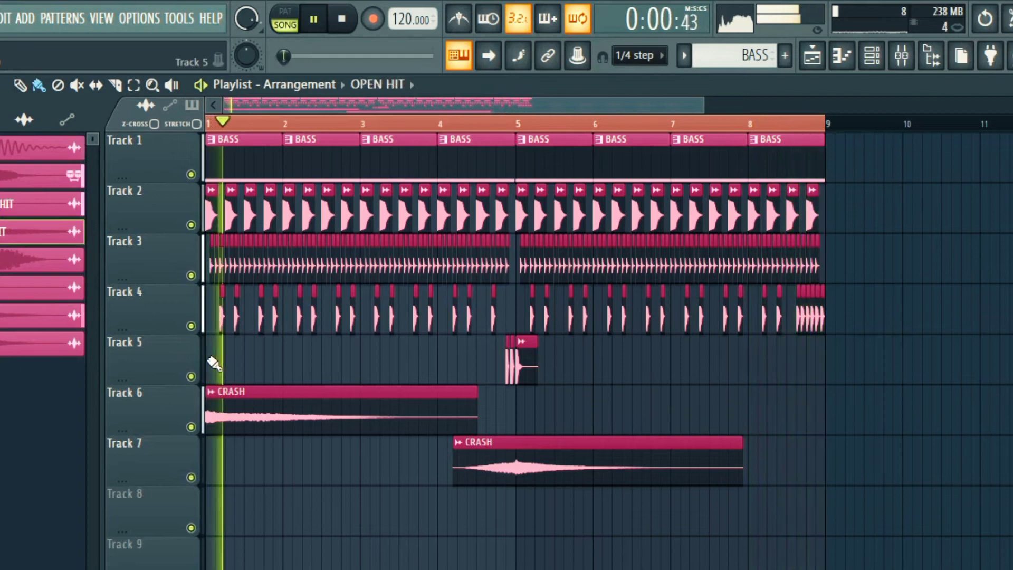
pyautogui.click(251, 367)
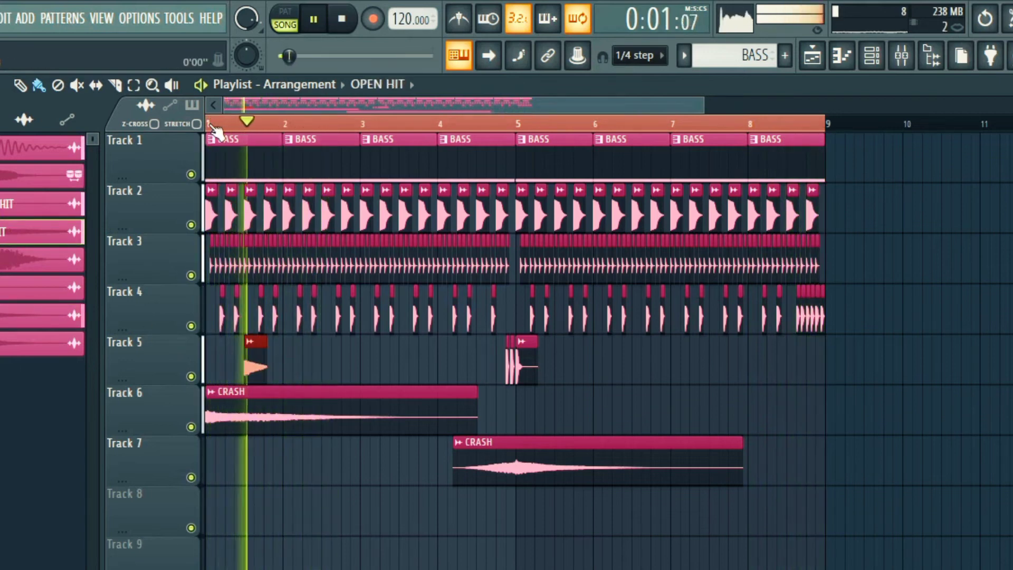
pyautogui.click(324, 365)
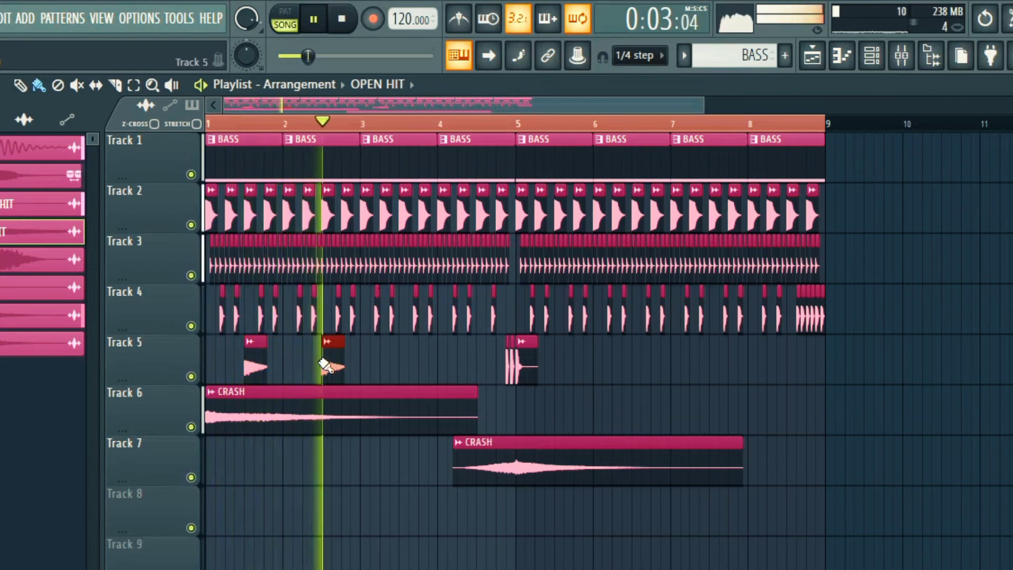
pyautogui.click(405, 363)
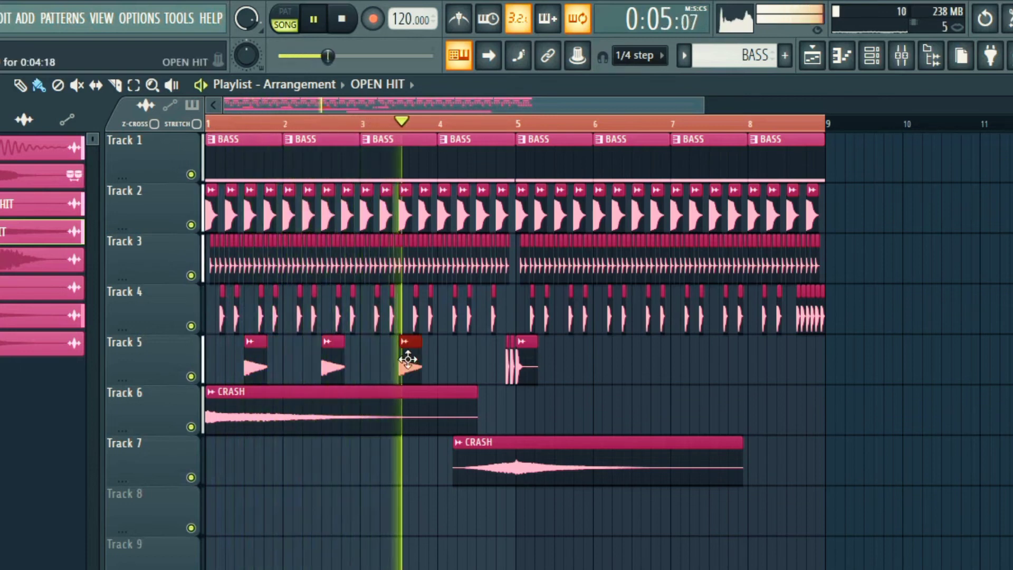
pyautogui.click(482, 364)
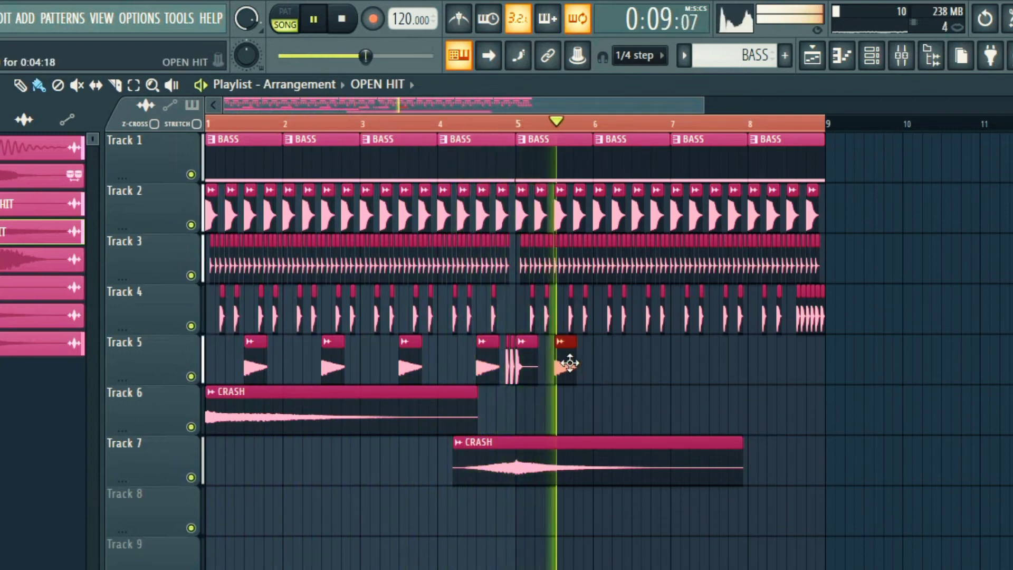
# Step: Place OPEN HIT clips on every beat from bar 5 beat 2 to bar 8 beat 2, combining the Track 6 clips with those on Track 5
pyautogui.click(548, 366)
pyautogui.moveTo(546, 392); pyautogui.dragTo(527, 416)
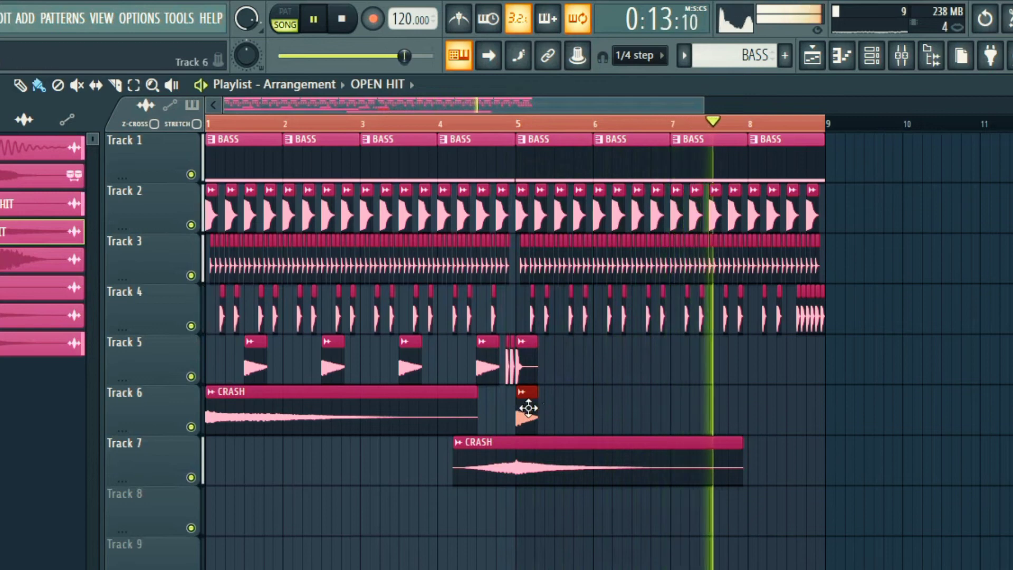
pyautogui.moveTo(527, 413); pyautogui.dragTo(547, 412)
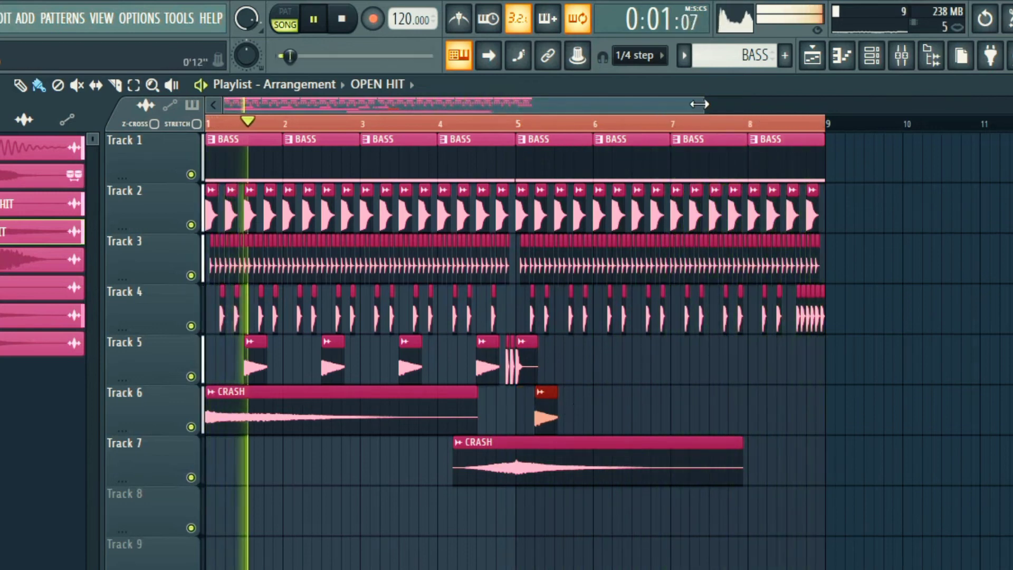
pyautogui.moveTo(699, 104); pyautogui.dragTo(752, 104)
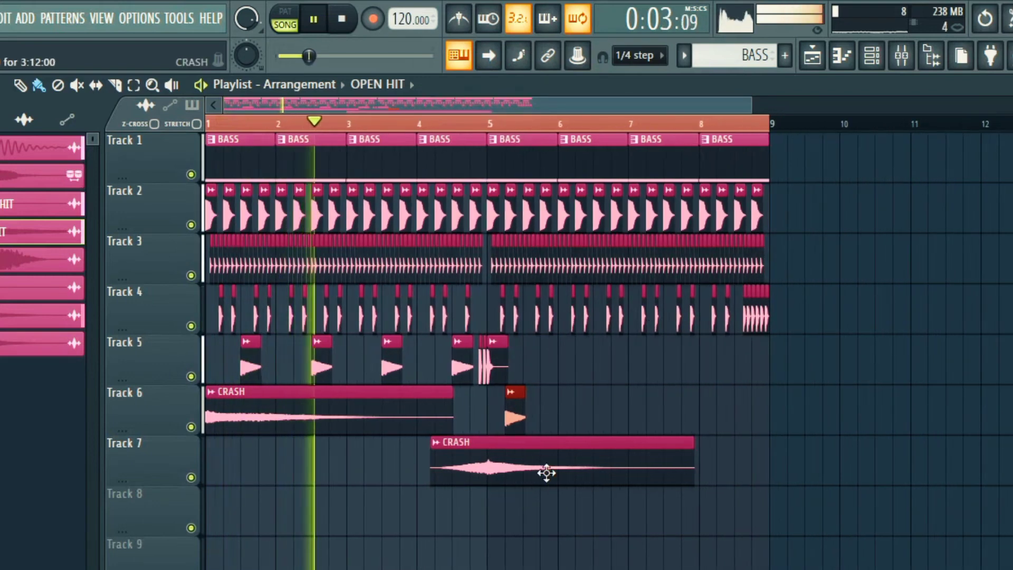
pyautogui.moveTo(515, 413); pyautogui.dragTo(741, 422)
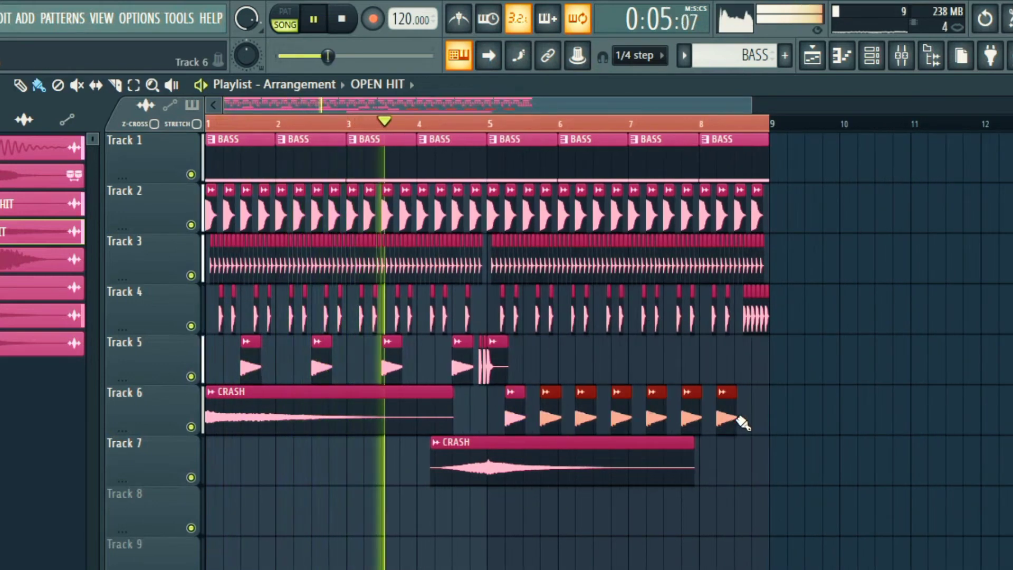
pyautogui.moveTo(533, 362)
pyautogui.mouseDown()
pyautogui.moveTo(583, 380)
pyautogui.moveTo(710, 390)
pyautogui.mouseUp()
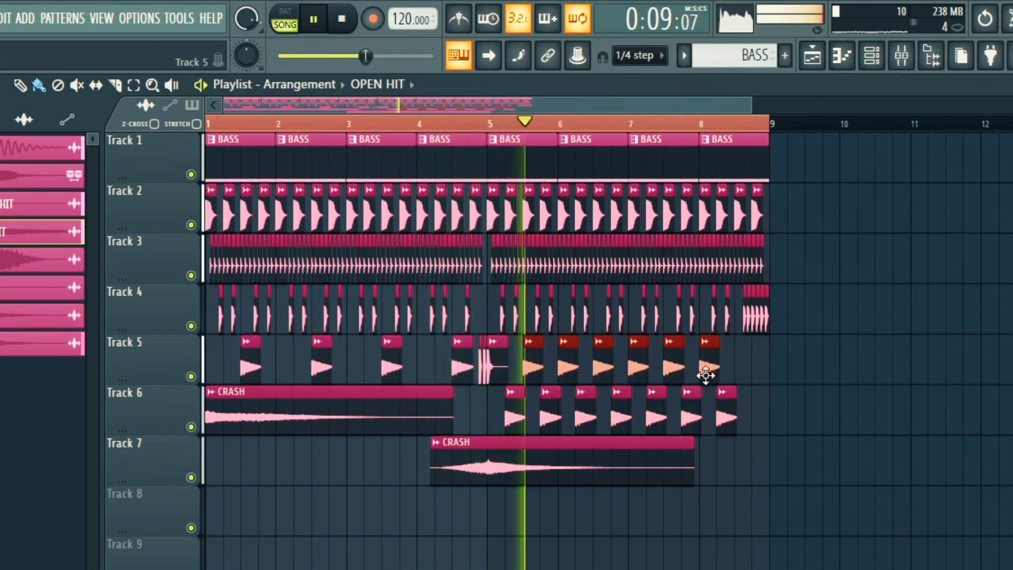
pyautogui.moveTo(706, 411); pyautogui.dragTo(515, 360)
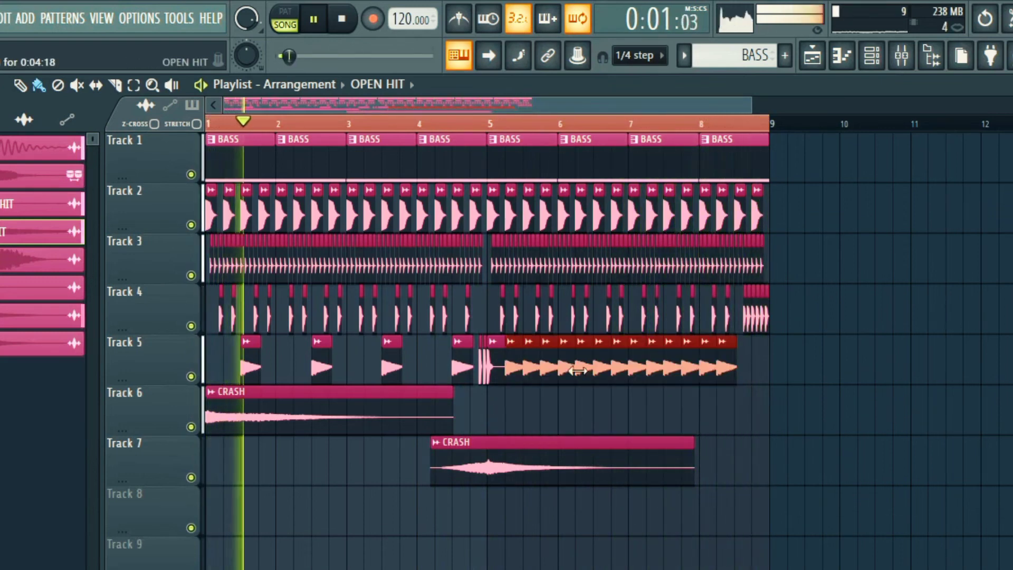
# Step: Lower the OPEN HIT sample's channel volume to 26% and close its settings
pyautogui.doubleClick(595, 372)
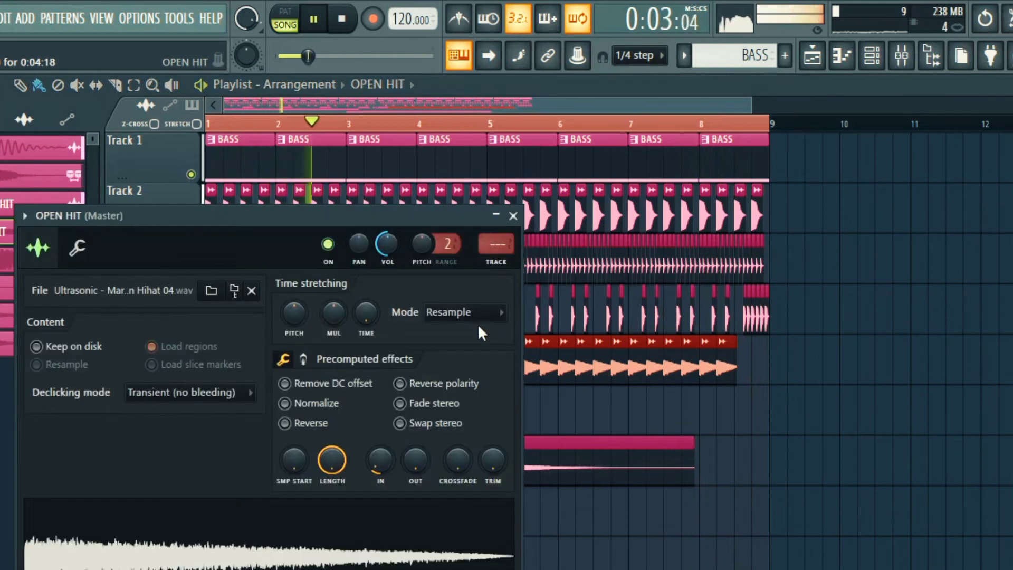
pyautogui.moveTo(394, 233); pyautogui.dragTo(394, 258)
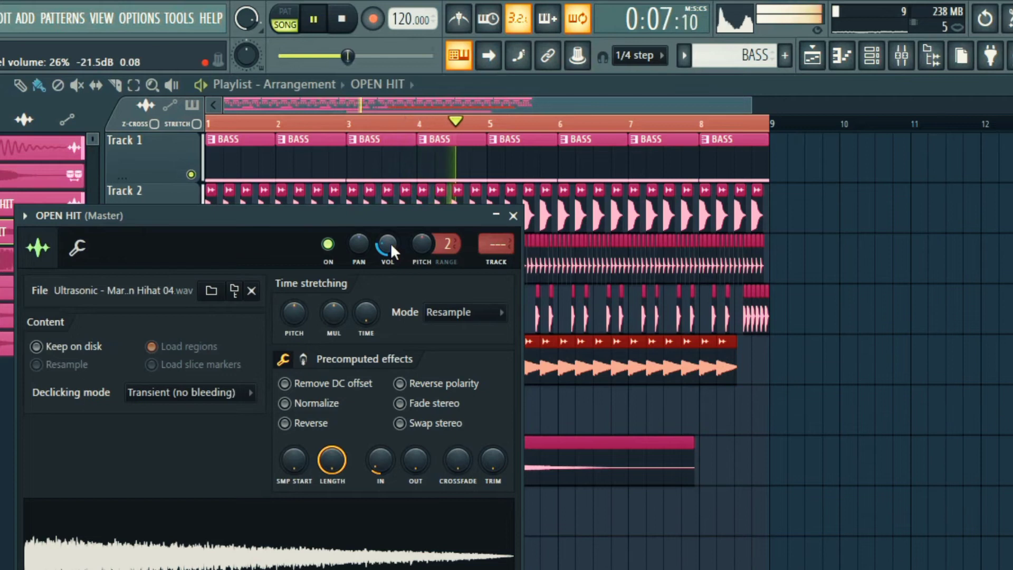
pyautogui.click(648, 418)
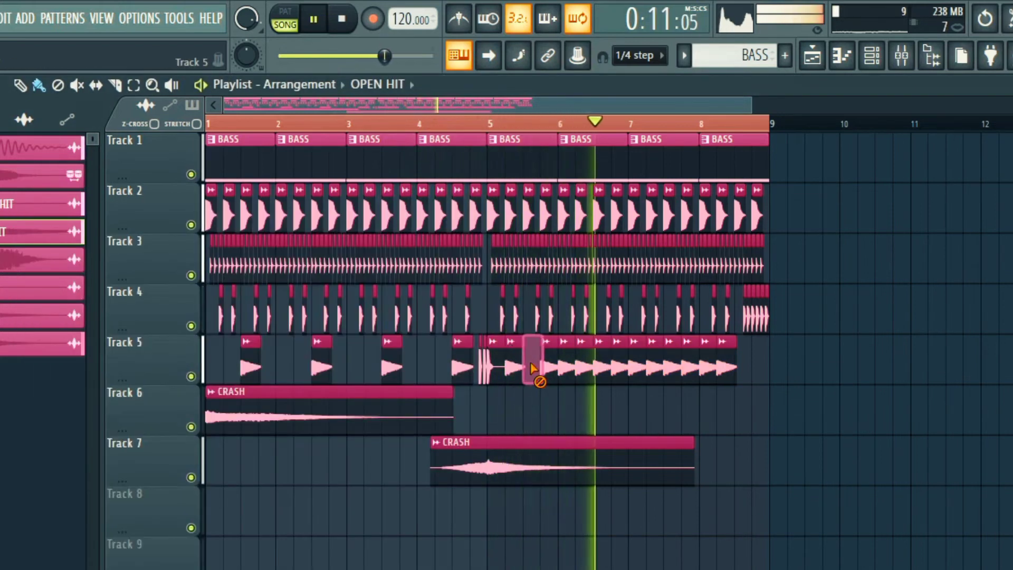
# Step: Delete every second OPEN HIT clip on Track 5 from bar 5 beat 3 to bar 8 beat 1 and play from bar 4 beat 4
pyautogui.rightClick(532, 364)
pyautogui.rightClick(568, 370)
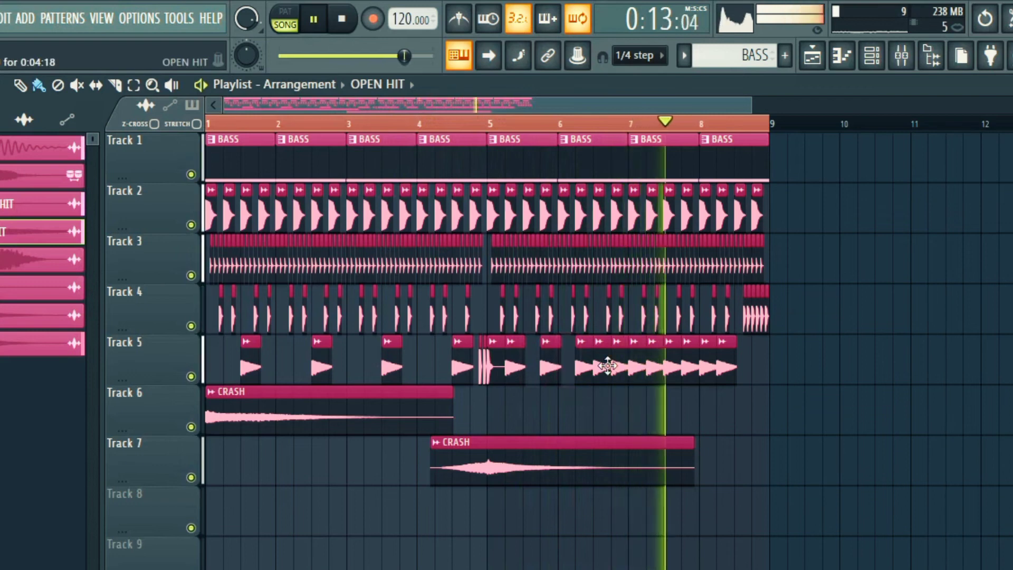
pyautogui.rightClick(601, 364)
pyautogui.rightClick(637, 367)
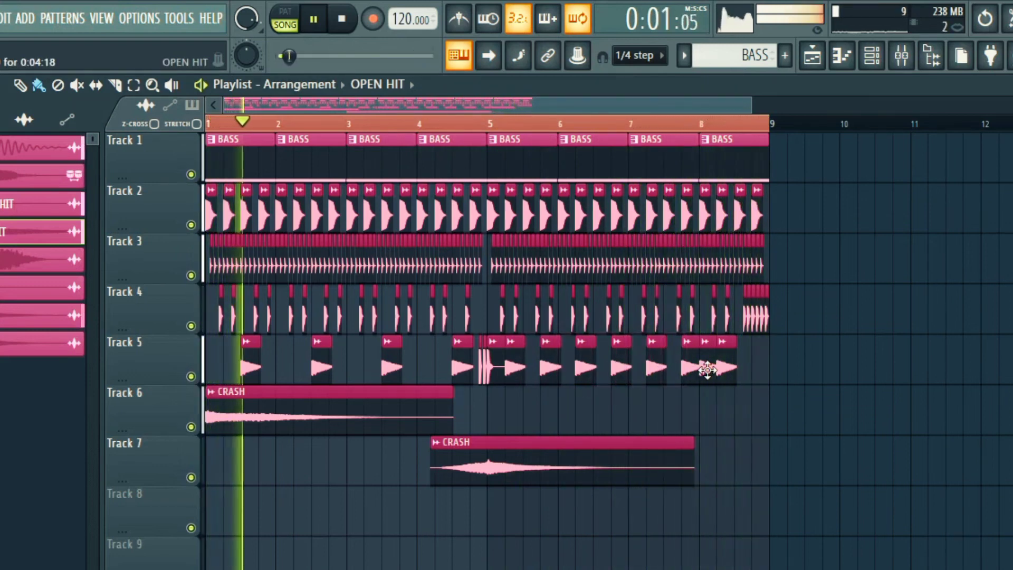
pyautogui.click(476, 122)
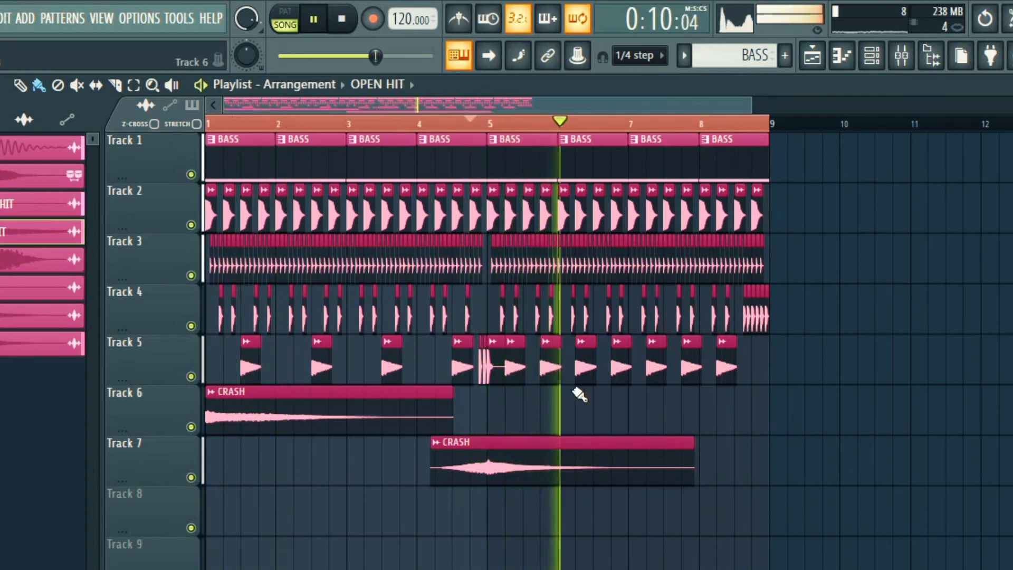
# Step: Add OPEN HIT clips on beats 1 and 3 from bar 5 beat 3 to bar 8 beat 3, merging them into Track 5
pyautogui.moveTo(533, 401); pyautogui.dragTo(712, 411)
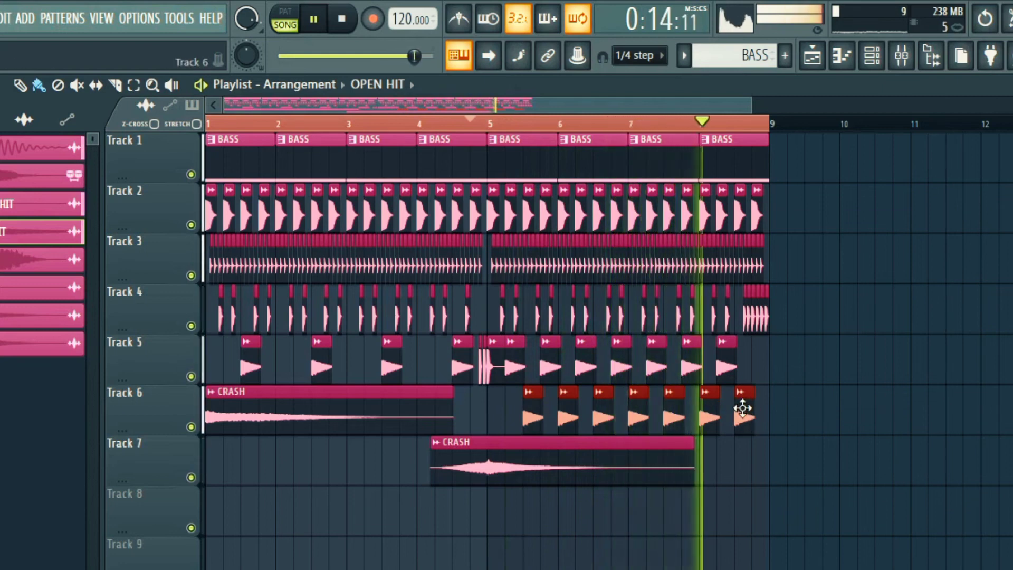
pyautogui.moveTo(742, 407); pyautogui.dragTo(744, 348)
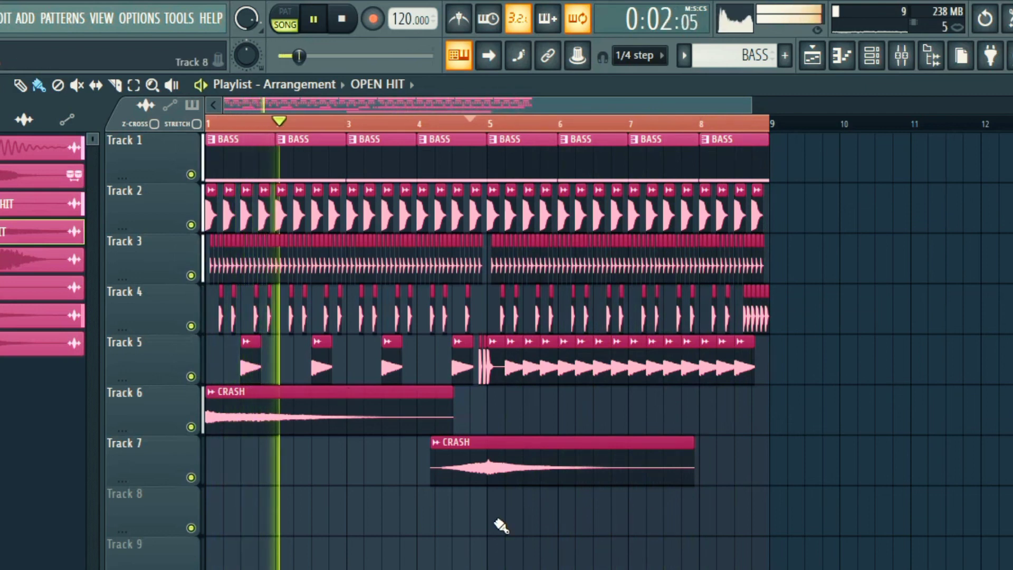
# Step: Place a copy of the swelling CRASH clip on Track 6 so that its peak falls on the start of bar 9
pyautogui.click(488, 475)
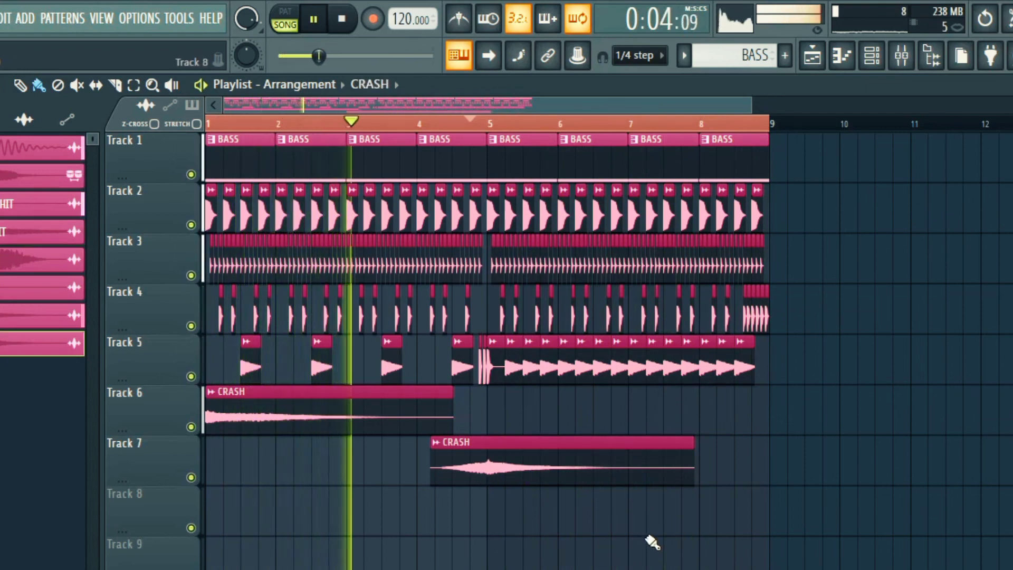
pyautogui.click(700, 520)
pyautogui.moveTo(700, 520); pyautogui.dragTo(773, 529)
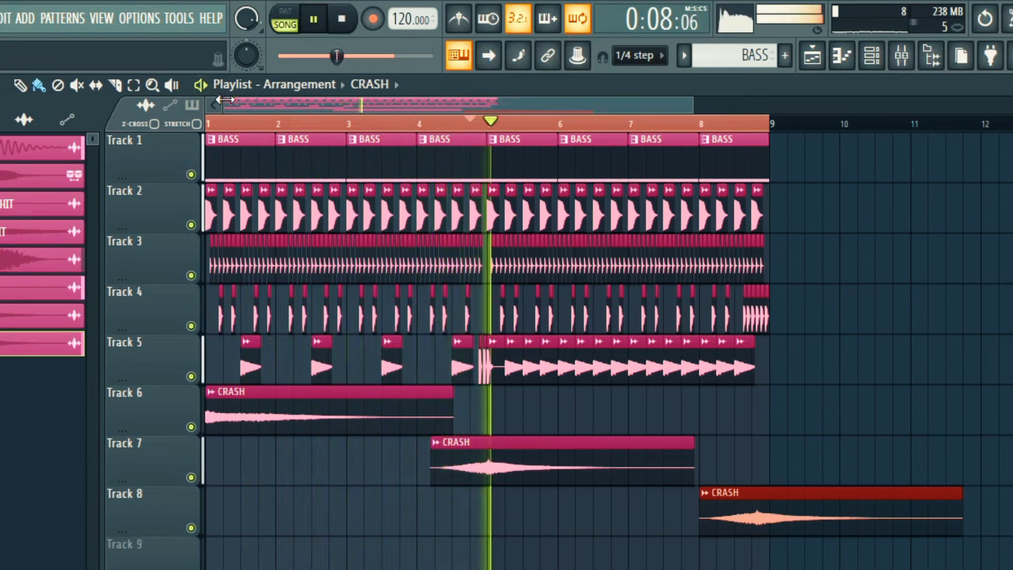
pyautogui.moveTo(226, 101); pyautogui.dragTo(469, 150)
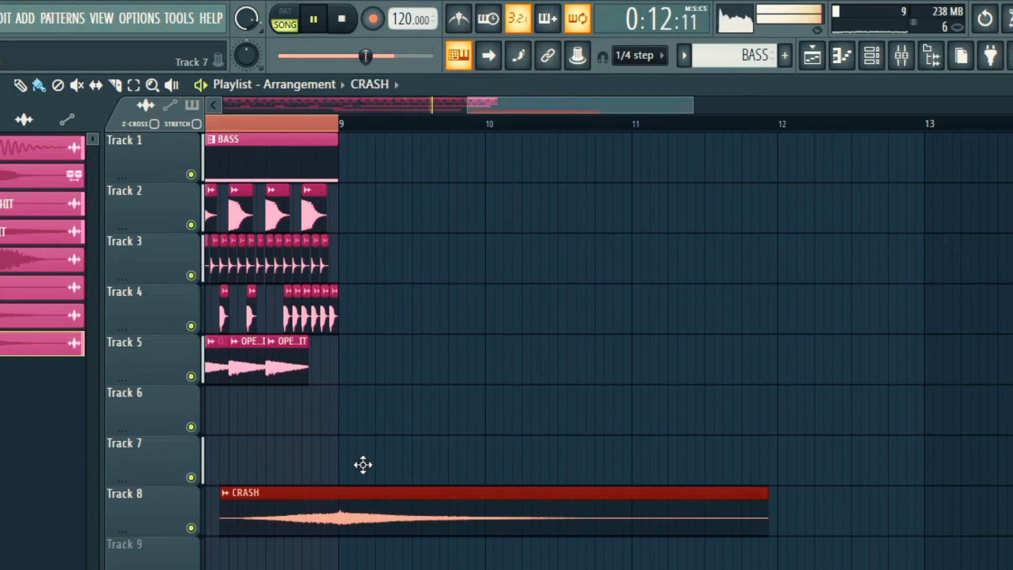
pyautogui.moveTo(363, 464); pyautogui.dragTo(361, 410)
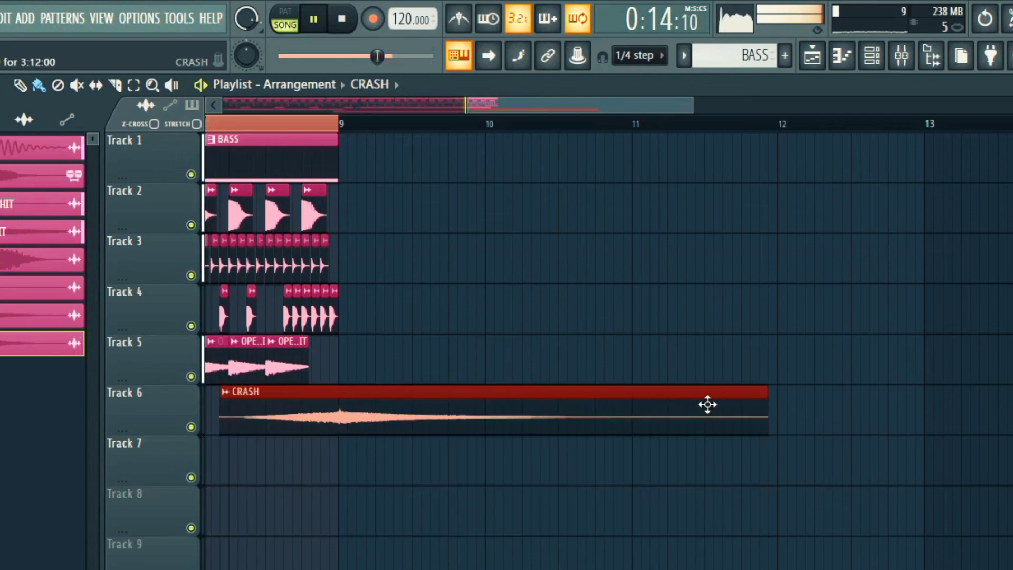
# Step: Slice the new Track 6 CRASH clip at the start of bar 9 and delete the part after the cut
pyautogui.click(764, 369)
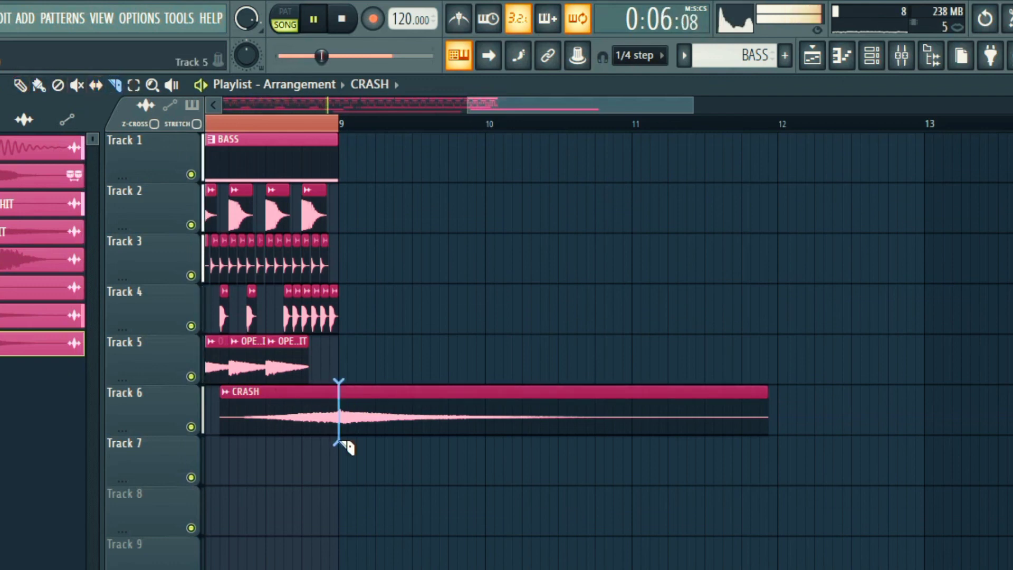
pyautogui.click(39, 86)
pyautogui.rightClick(505, 385)
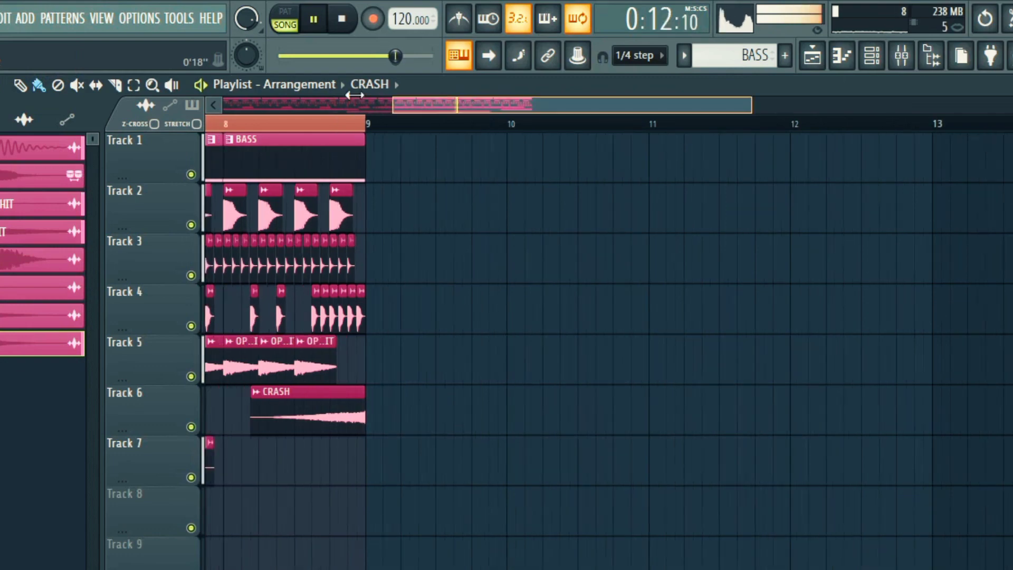
# Step: Open the Channel rack with all the beat's sounds
pyautogui.moveTo(495, 103); pyautogui.dragTo(224, 104)
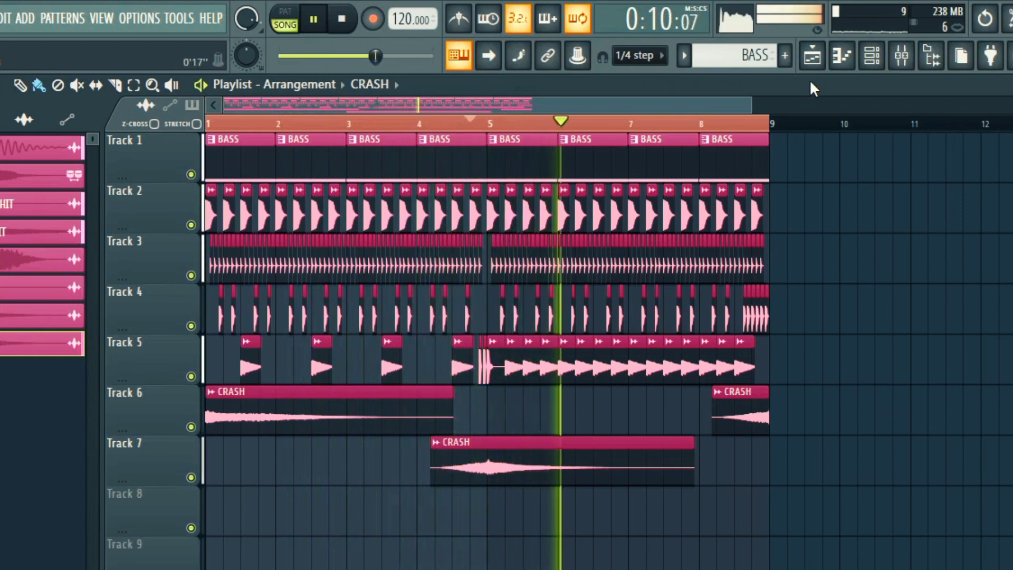
pyautogui.click(874, 63)
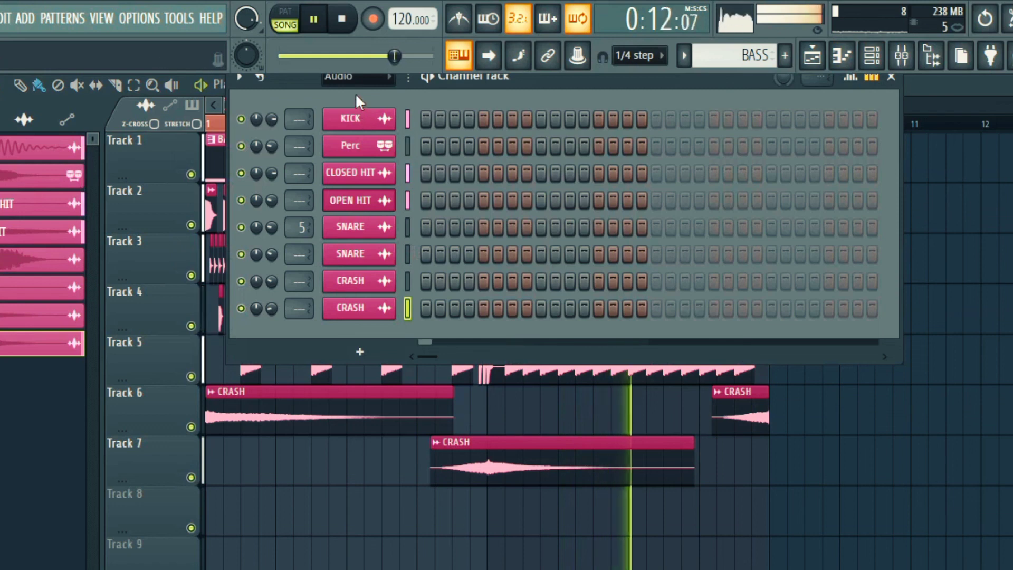